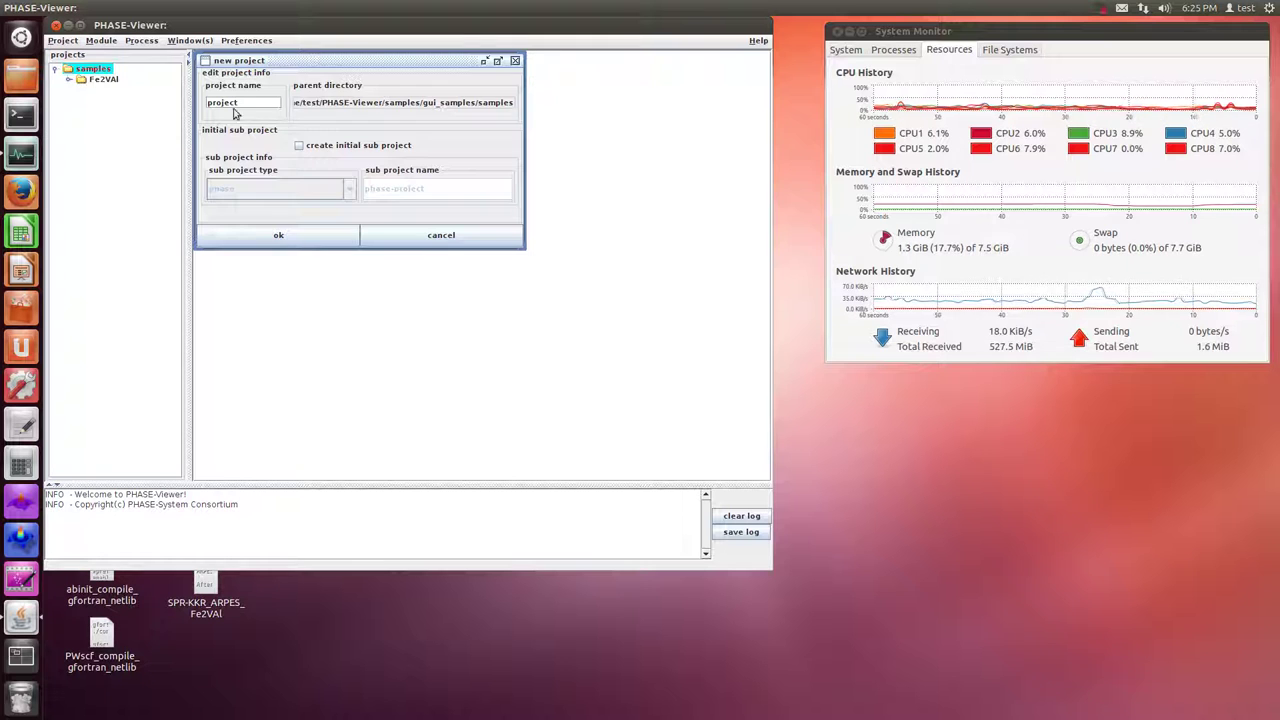
# Create a project named SrTiO3 in the samples directory with an initial PHASE sub project.
pyautogui.moveTo(250, 105); pyautogui.dragTo(160, 106)
pyautogui.write('sr')
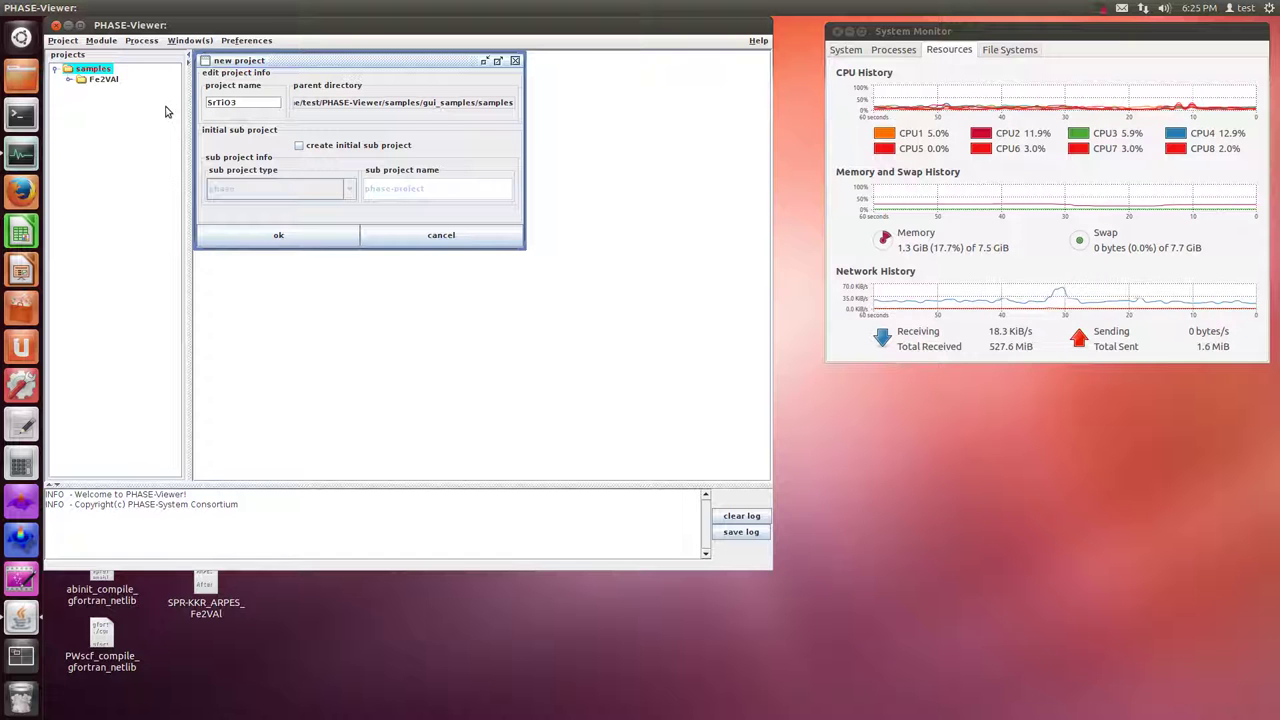
pyautogui.click(331, 147)
pyautogui.click(330, 234)
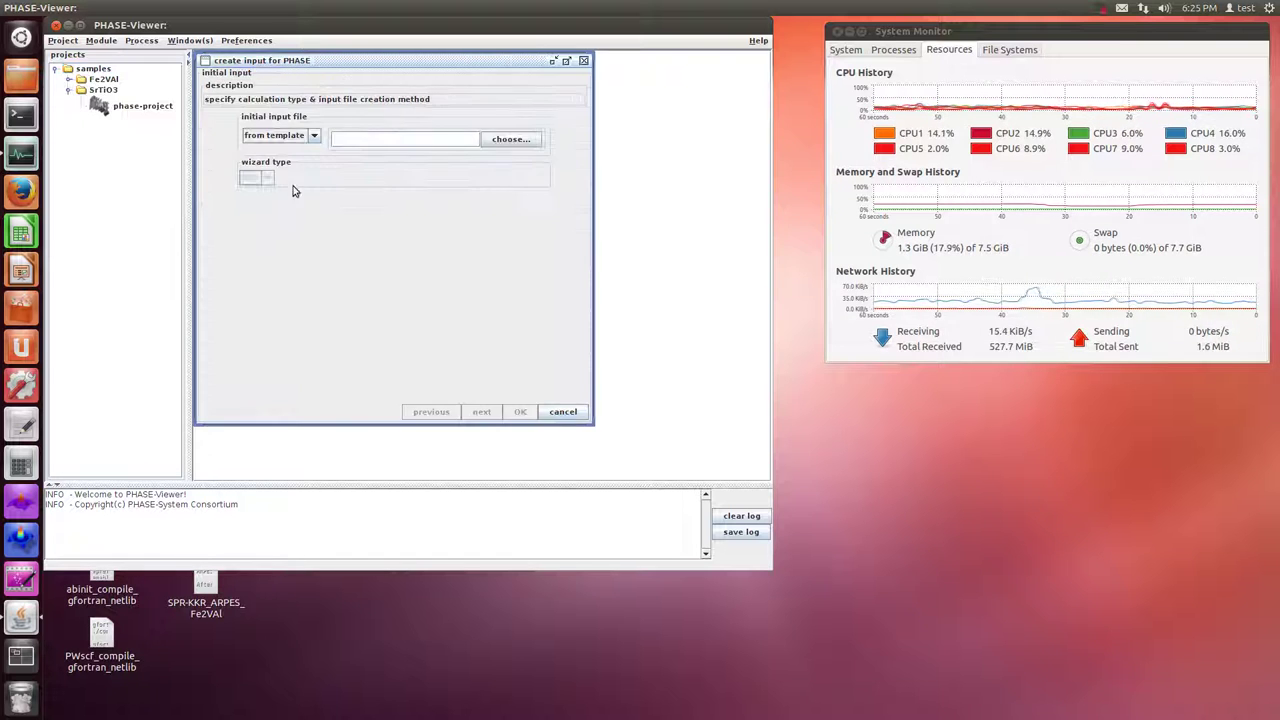
# Change the initial input file method away from template and load the atomic coordinates from SrTiO3.cif on the Desktop.
pyautogui.click(298, 137)
pyautogui.click(277, 158)
pyautogui.click(482, 411)
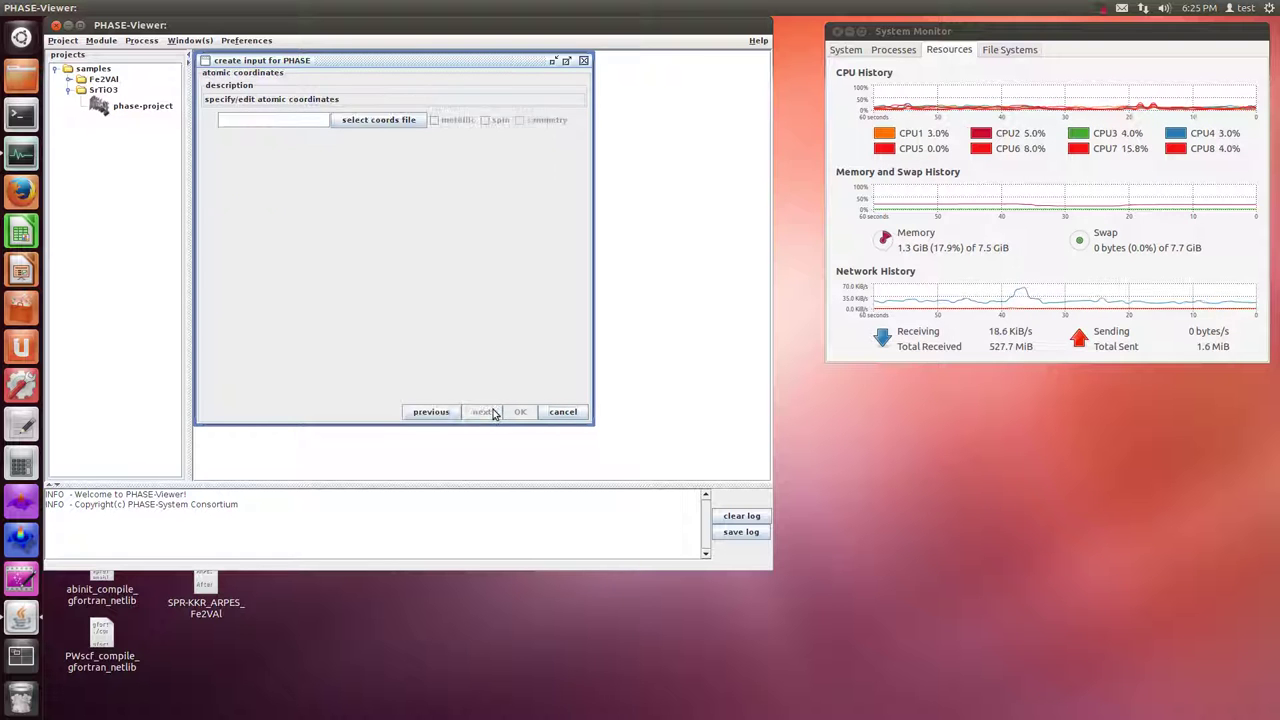
pyautogui.click(378, 119)
pyautogui.click(222, 148)
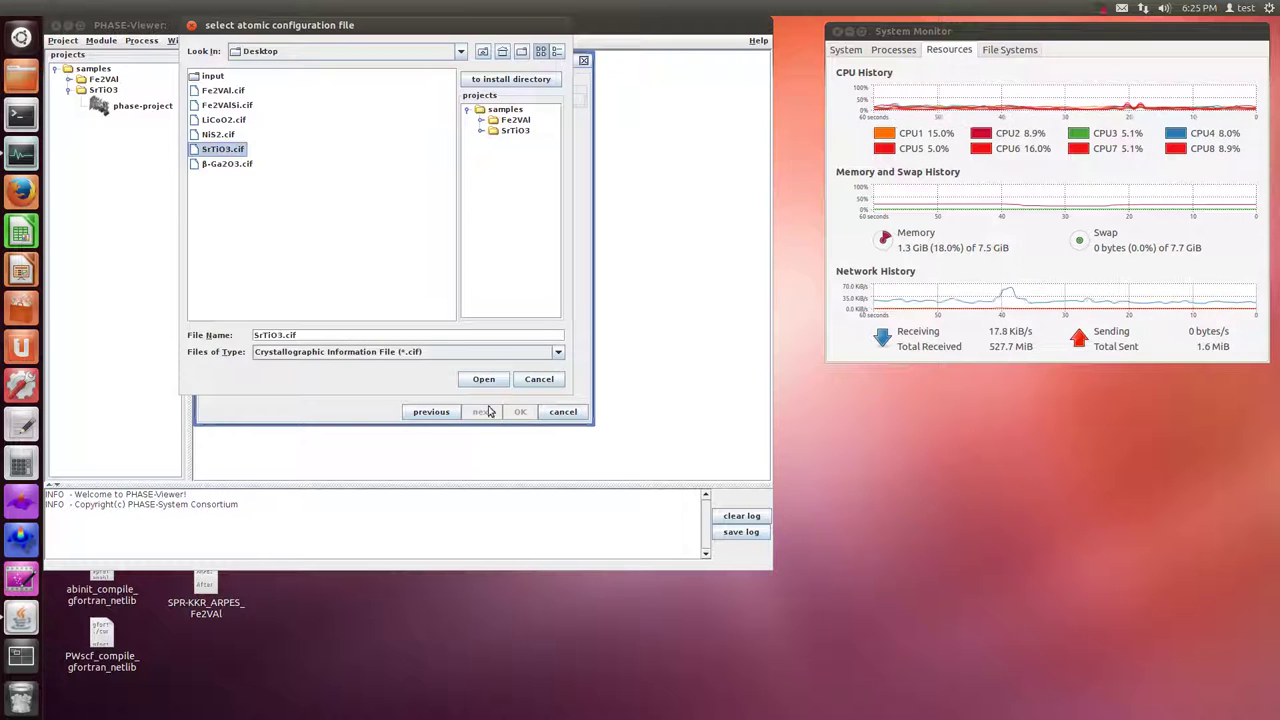
pyautogui.click(481, 384)
pyautogui.click(374, 258)
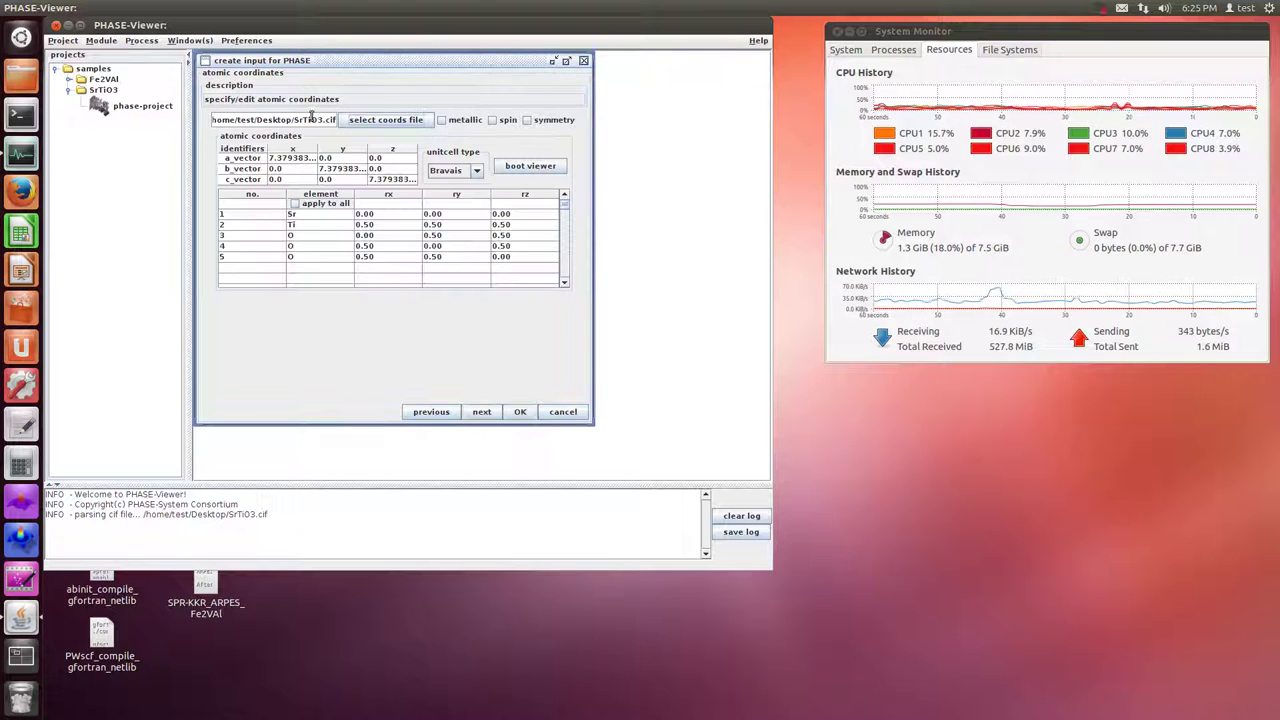
pyautogui.click(483, 413)
pyautogui.click(428, 413)
pyautogui.click(430, 414)
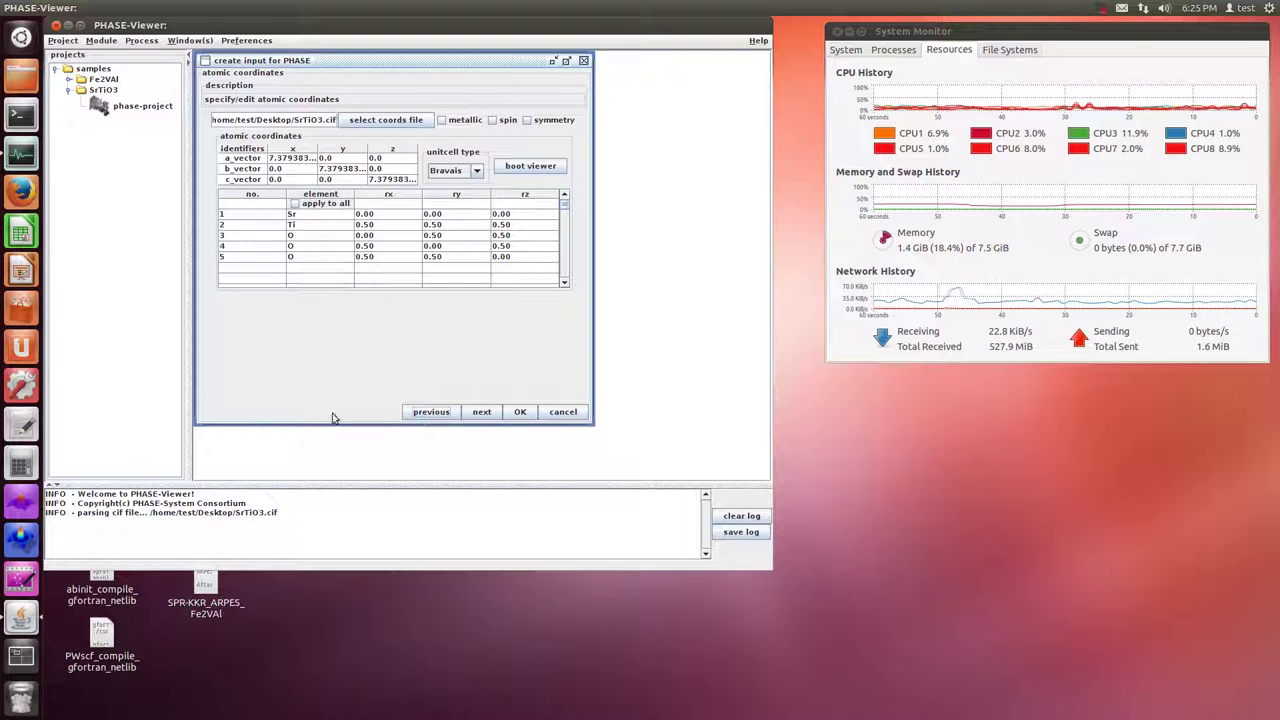
# Keep the moderate solver and charge mixing preset and turn on total DOS with the tetrahedral method in post processing.
pyautogui.click(481, 412)
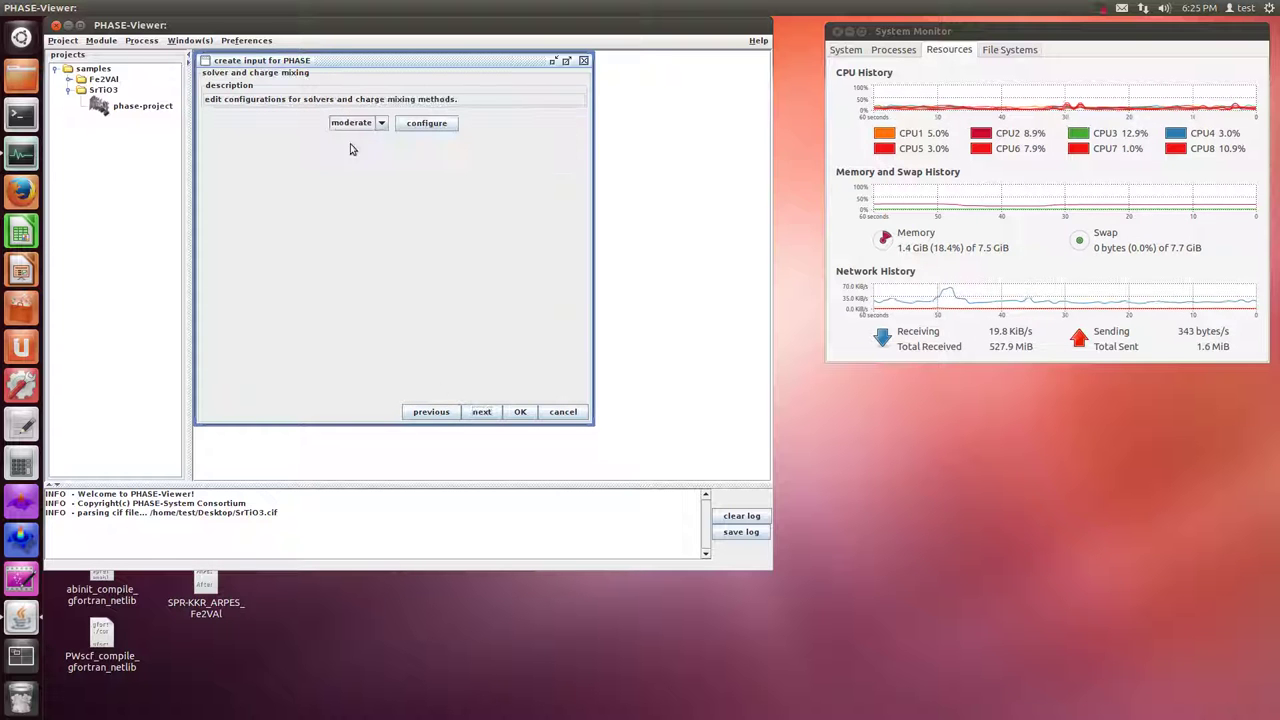
pyautogui.click(478, 416)
pyautogui.click(285, 148)
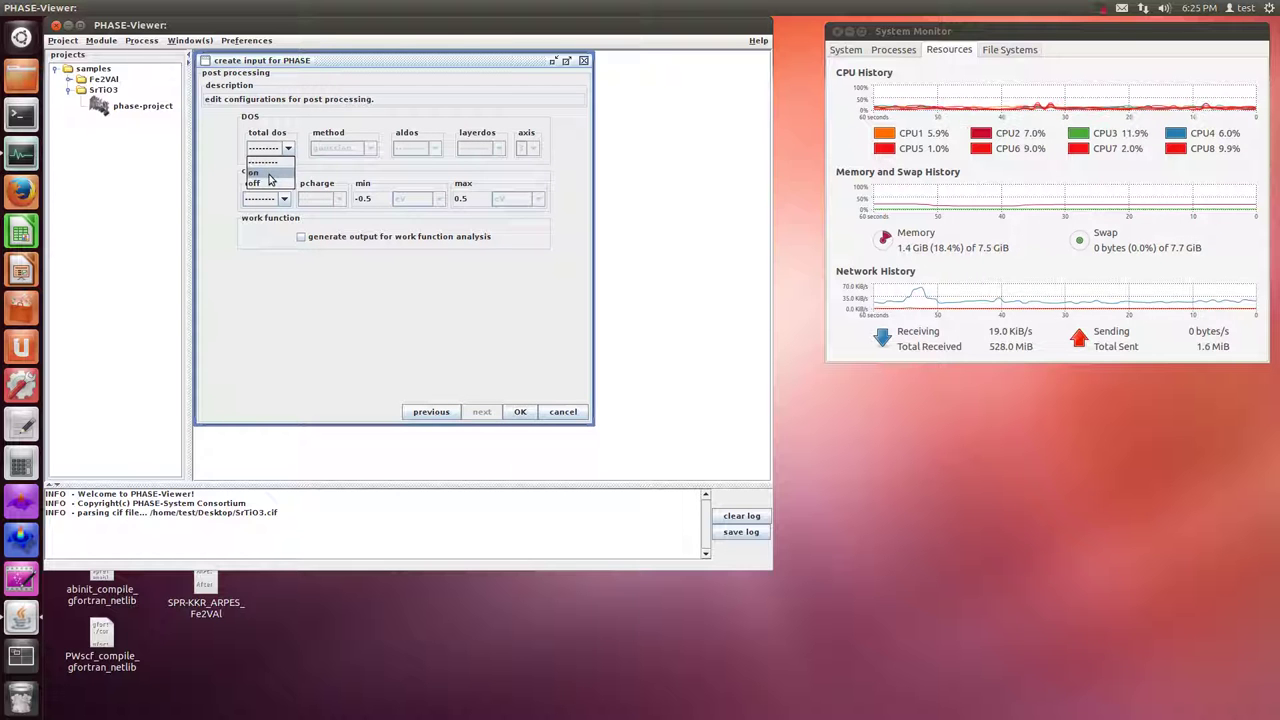
pyautogui.click(268, 177)
pyautogui.click(369, 148)
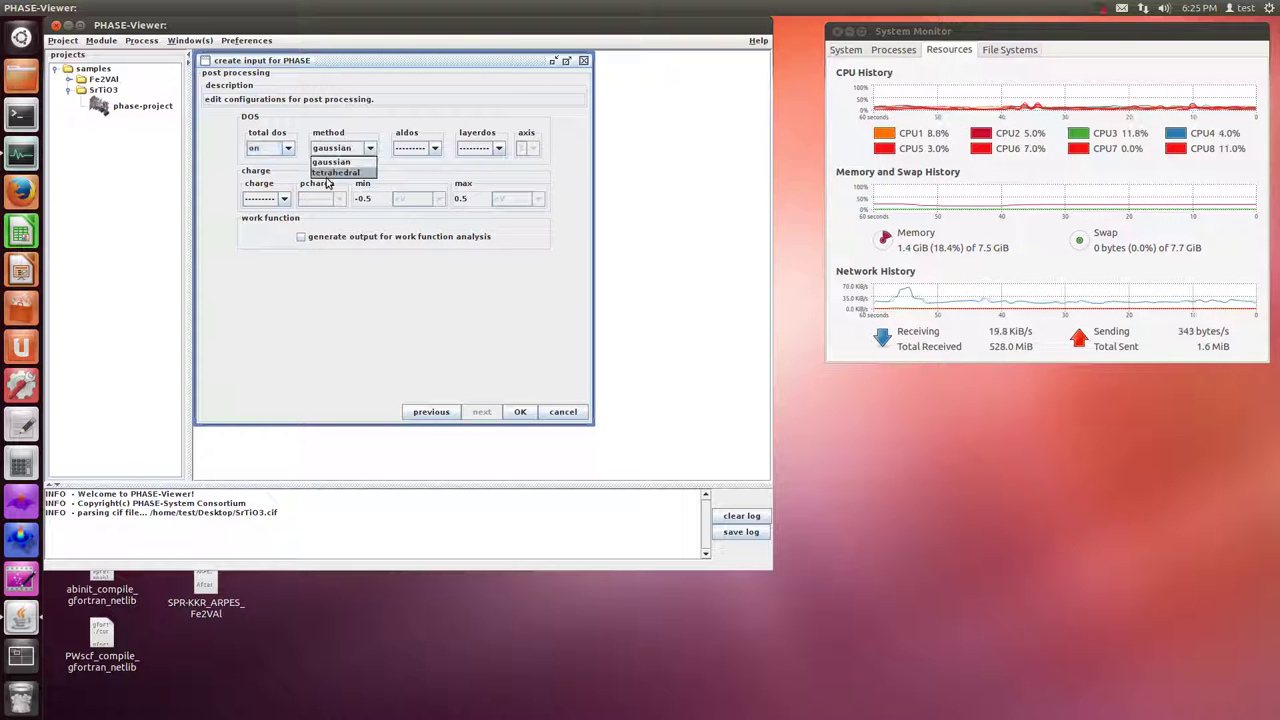
pyautogui.click(358, 172)
# Set aldos, layerdos and charge output to off and finish creating the PHASE input.
pyautogui.click(434, 148)
pyautogui.click(408, 183)
pyautogui.click(498, 148)
pyautogui.click(476, 183)
pyautogui.click(284, 198)
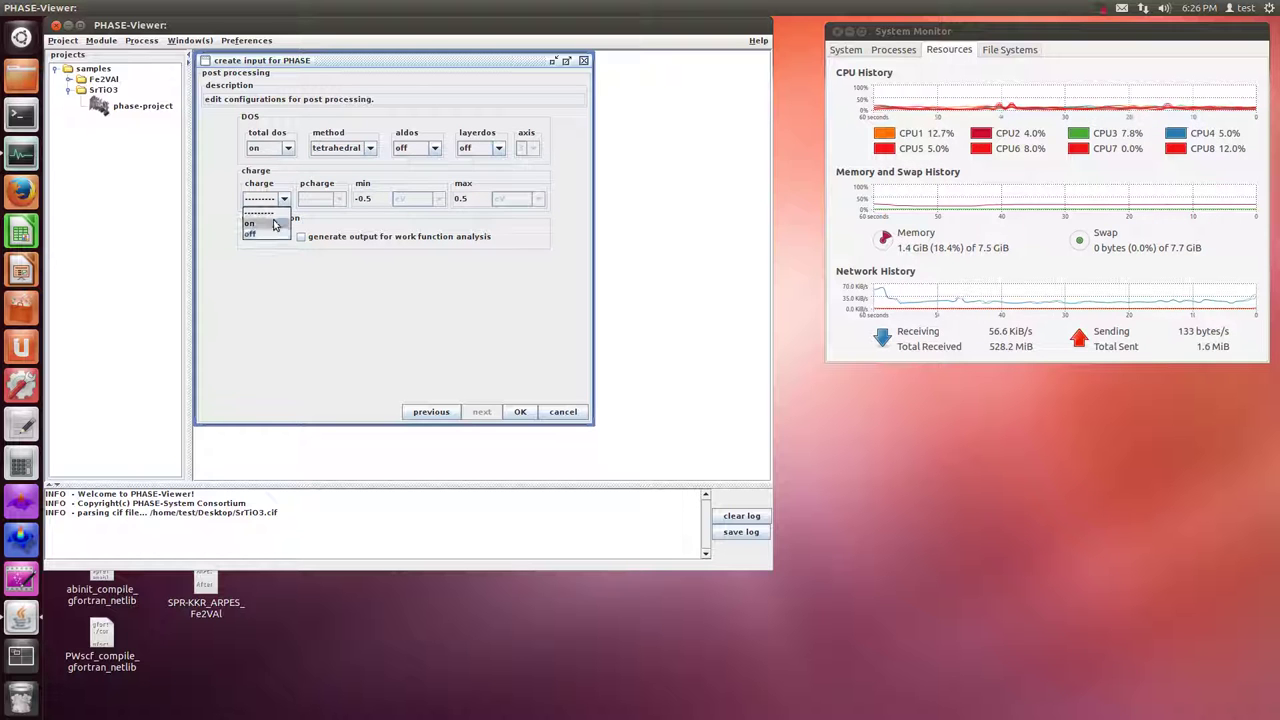
pyautogui.click(262, 233)
pyautogui.click(518, 411)
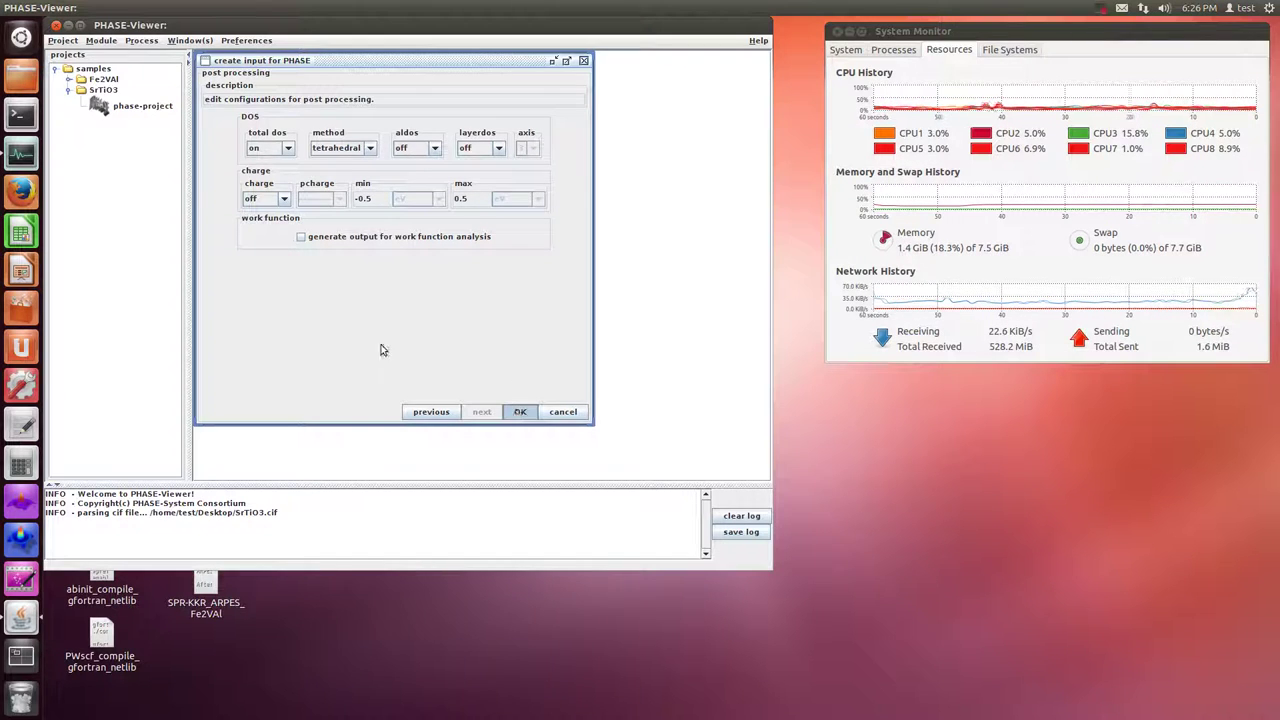
# Open the input preparation for phase-project and browse to the phase_pp_paw_2014 folder for the O pseudopotential.
pyautogui.click(228, 120)
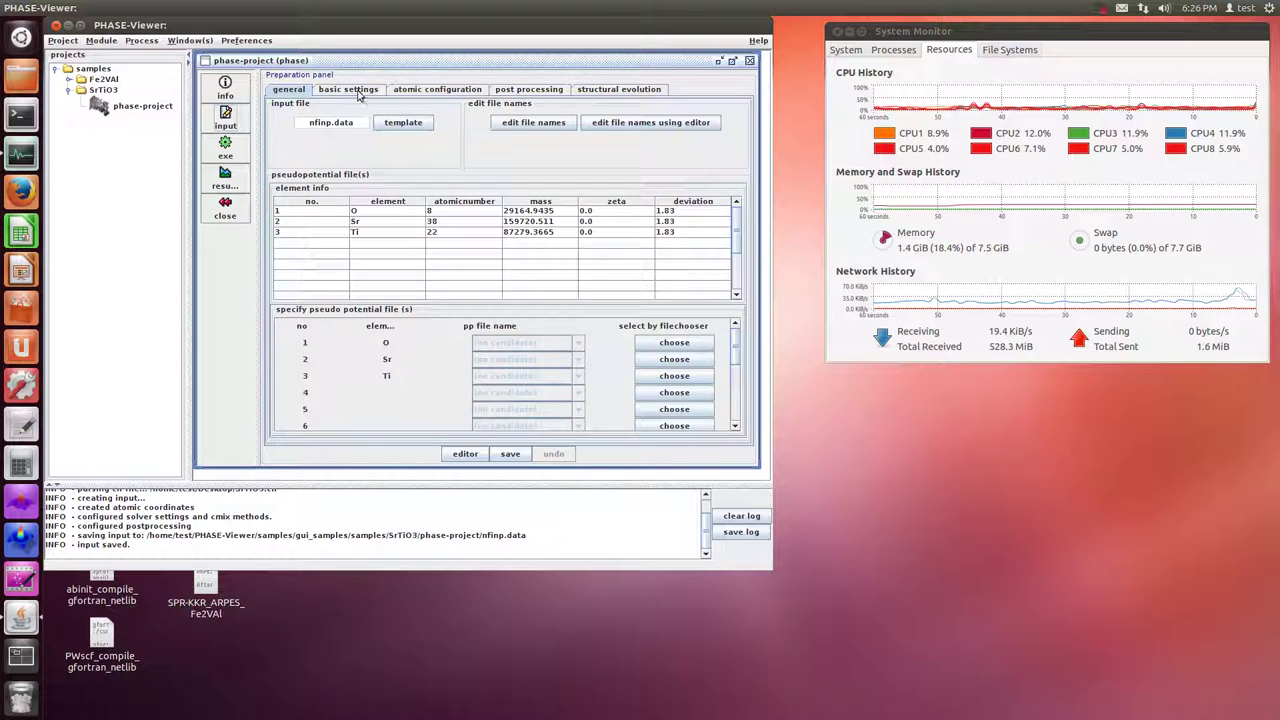
pyautogui.click(352, 91)
pyautogui.click(287, 92)
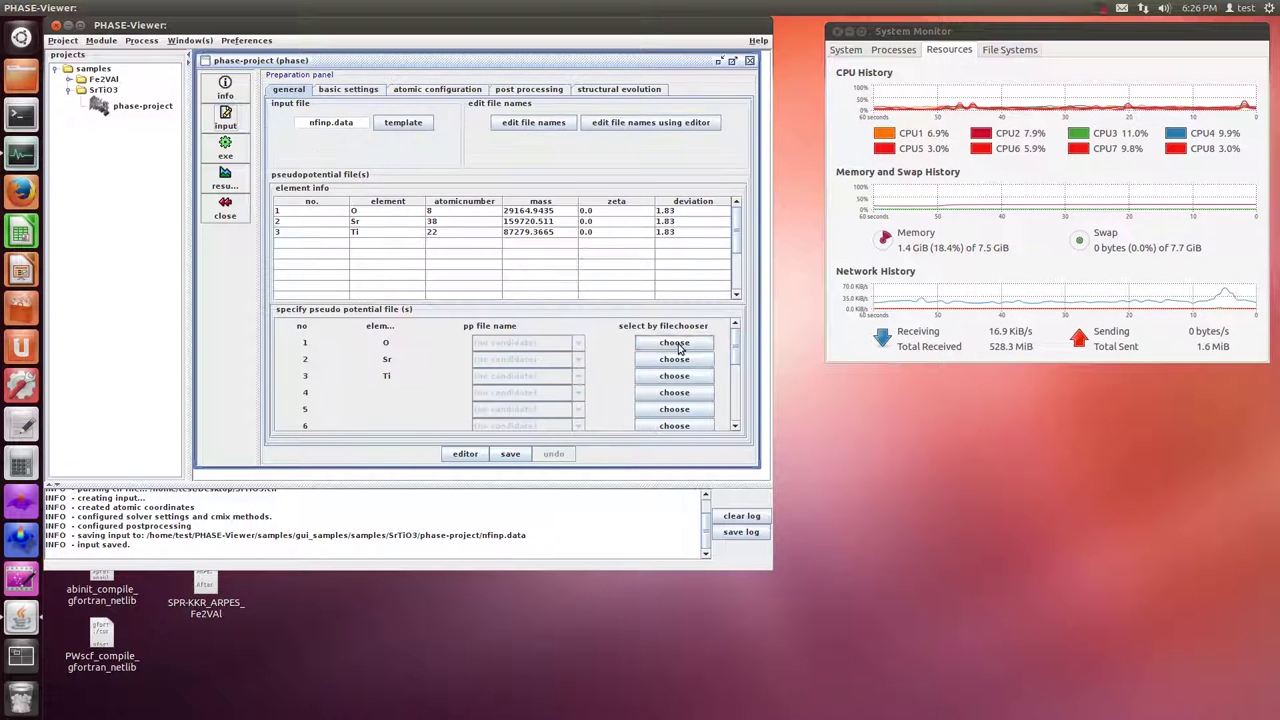
pyautogui.click(680, 377)
pyautogui.click(434, 266)
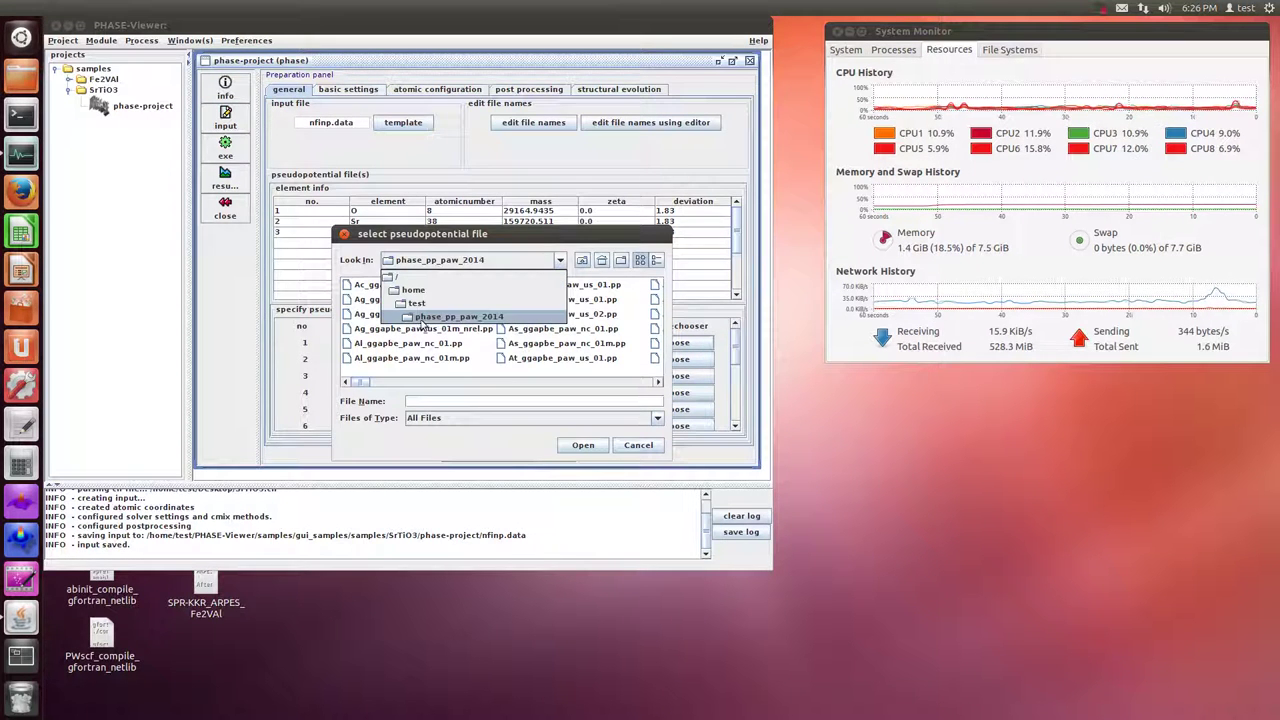
pyautogui.click(424, 312)
pyautogui.hscroll(2, 416, 355)
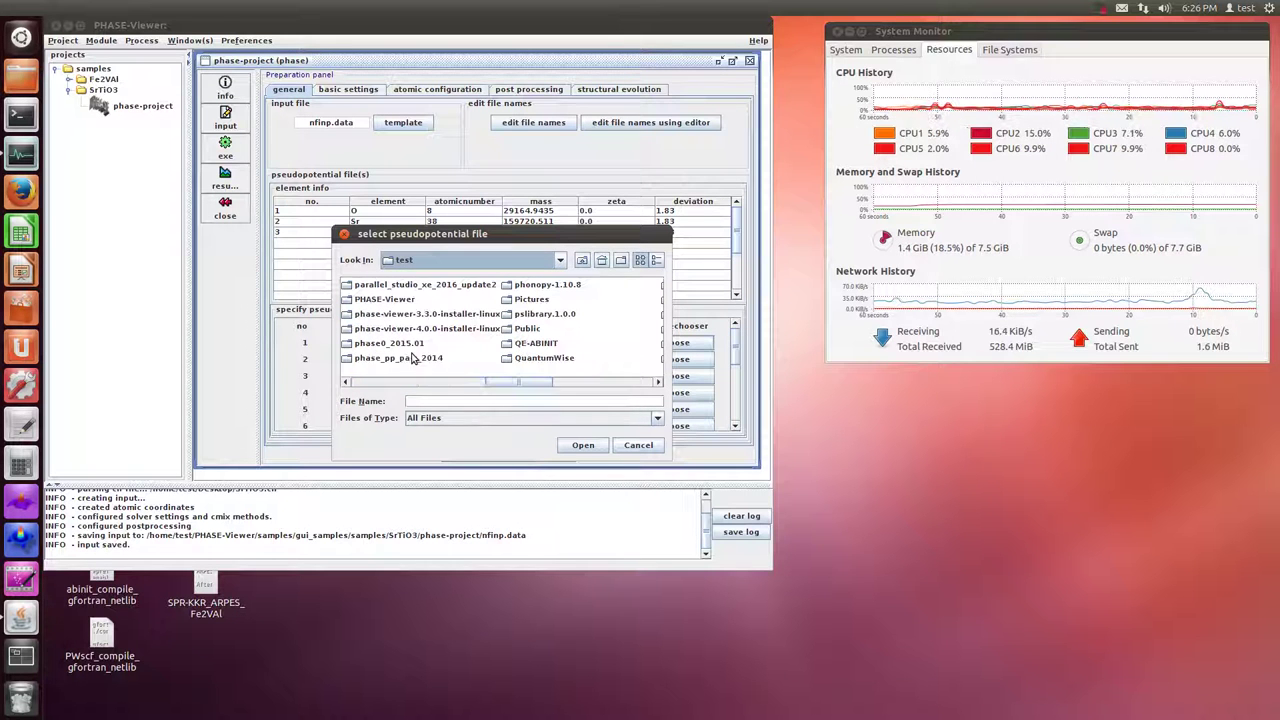
pyautogui.click(399, 359)
pyautogui.doubleClick(357, 364)
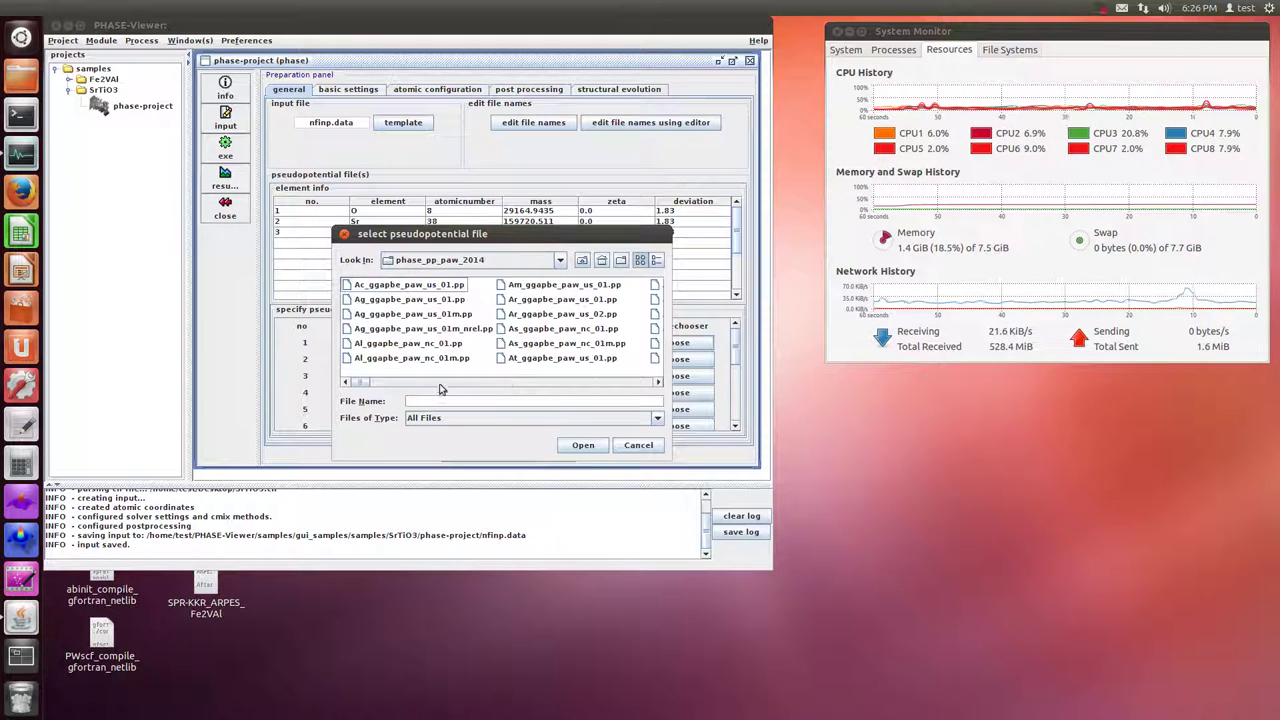
# Assign the O_ggapbe_paw_us_01.pp pseudopotential file to element O.
pyautogui.moveTo(465, 229); pyautogui.dragTo(625, 63)
pyautogui.moveTo(517, 217); pyautogui.dragTo(677, 212)
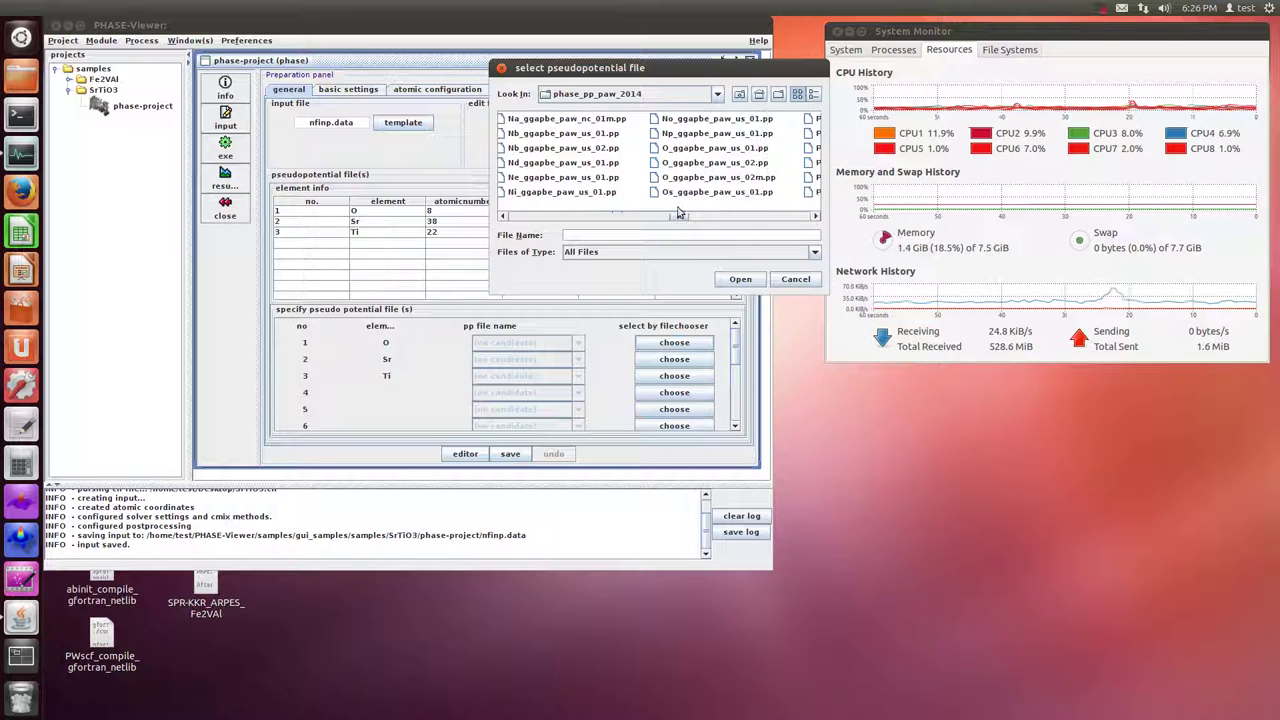
pyautogui.click(750, 150)
pyautogui.click(740, 279)
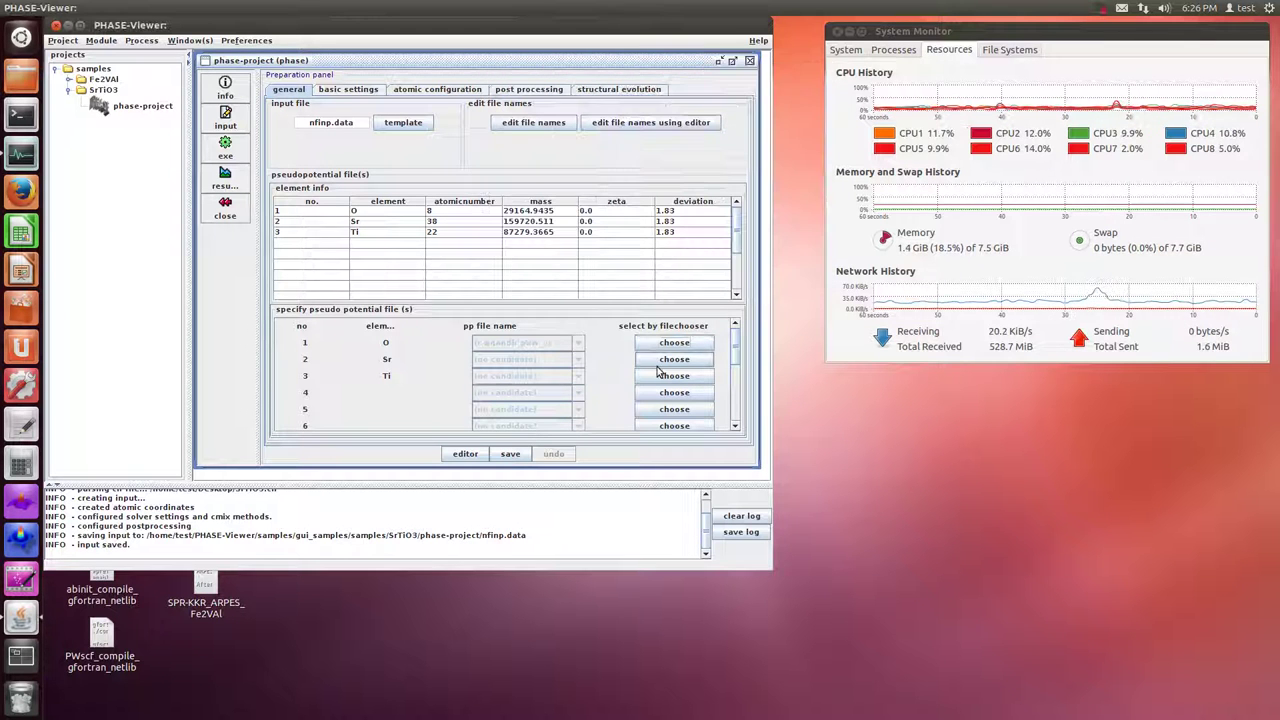
# Assign the Sr_ggapbe_paw_us_01.pp pseudopotential file to element Sr.
pyautogui.click(674, 360)
pyautogui.moveTo(357, 400); pyautogui.dragTo(588, 416)
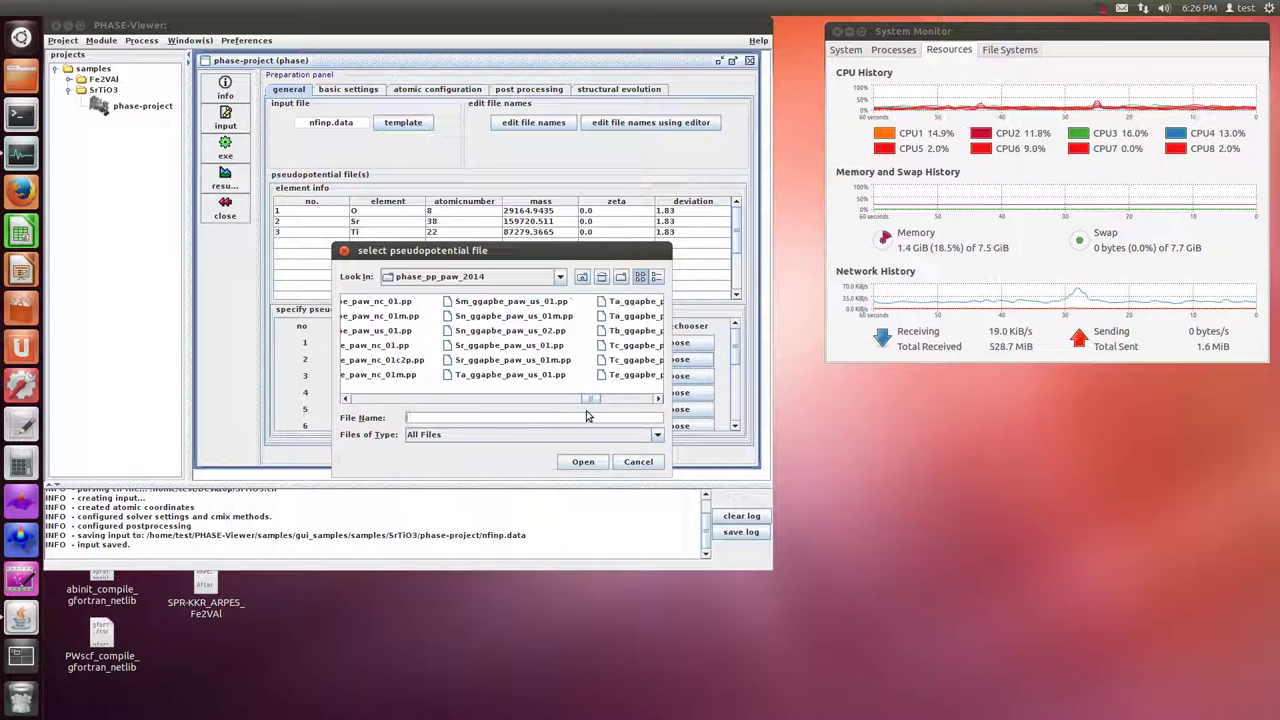
pyautogui.click(491, 346)
pyautogui.click(583, 461)
# Assign the Ti_ggapbe_paw_us_01.pp pseudopotential file to element Ti and save the input.
pyautogui.click(680, 376)
pyautogui.moveTo(368, 419); pyautogui.dragTo(630, 416)
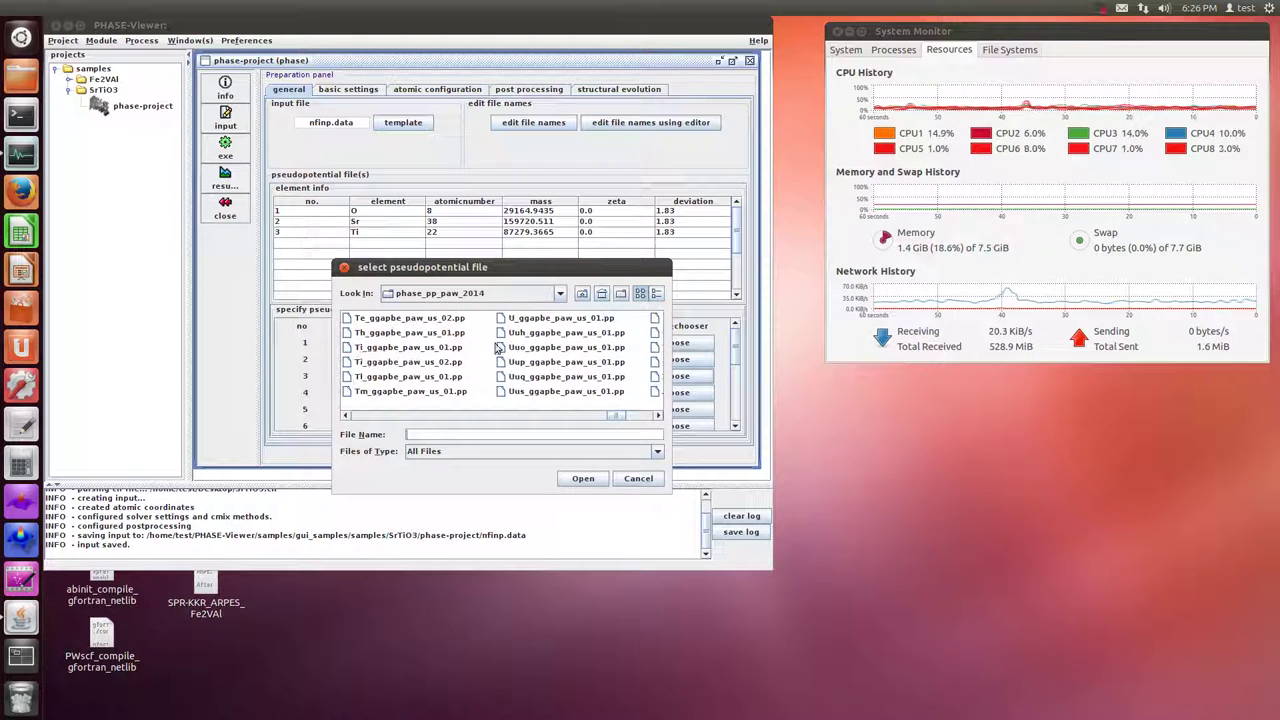
pyautogui.click(395, 348)
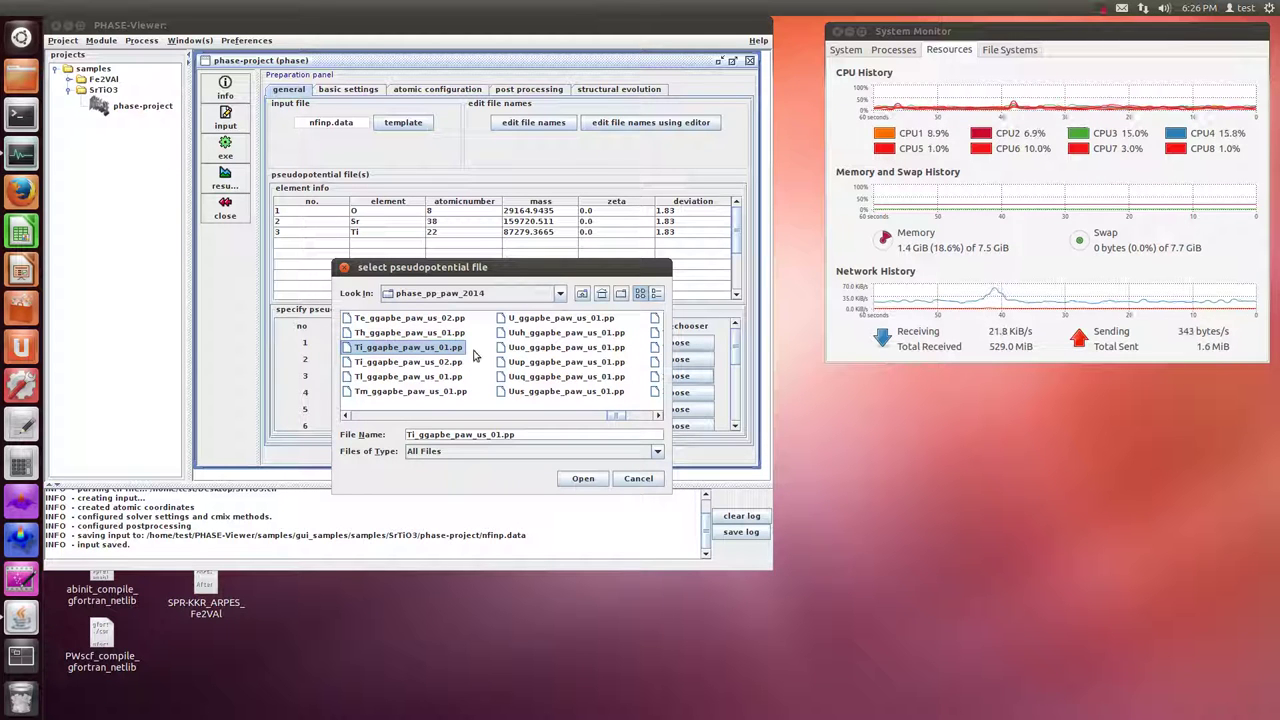
pyautogui.click(591, 481)
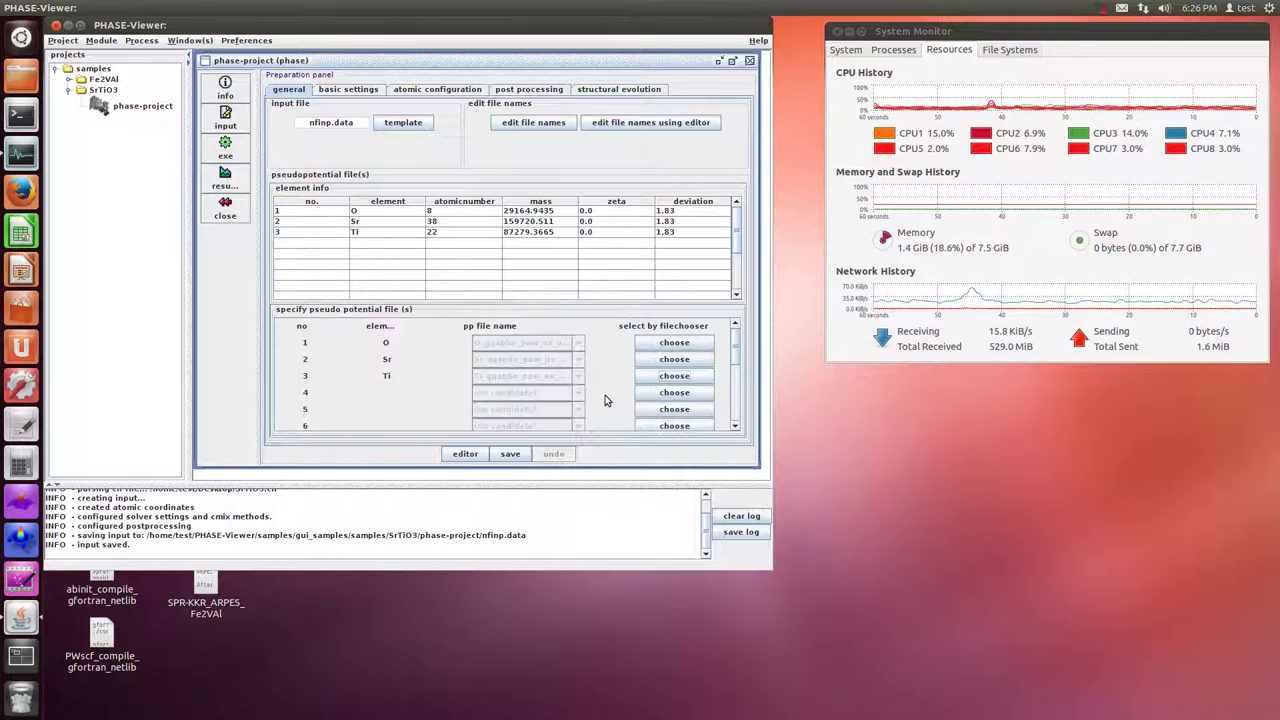
pyautogui.click(508, 454)
# Work out 12*8 in the Calculator and set the charge density cut-off in the accuracy settings to 100 Hartree.
pyautogui.click(336, 92)
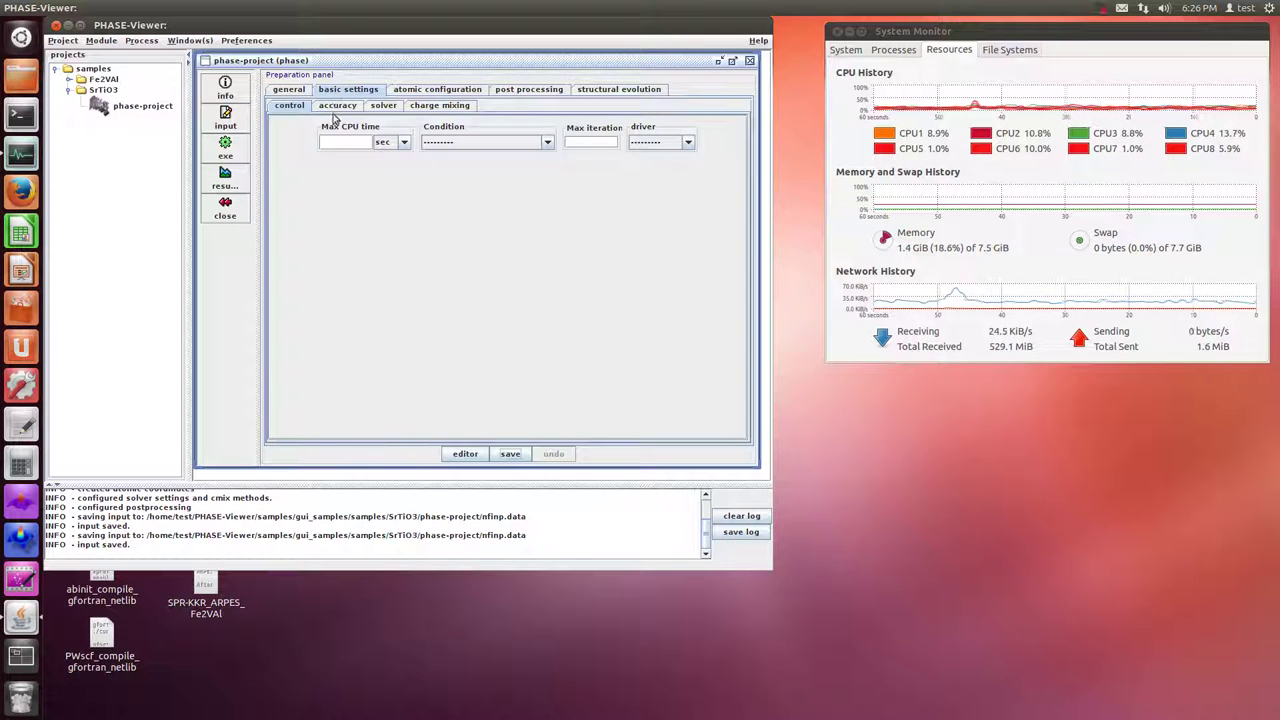
pyautogui.click(335, 106)
pyautogui.click(334, 151)
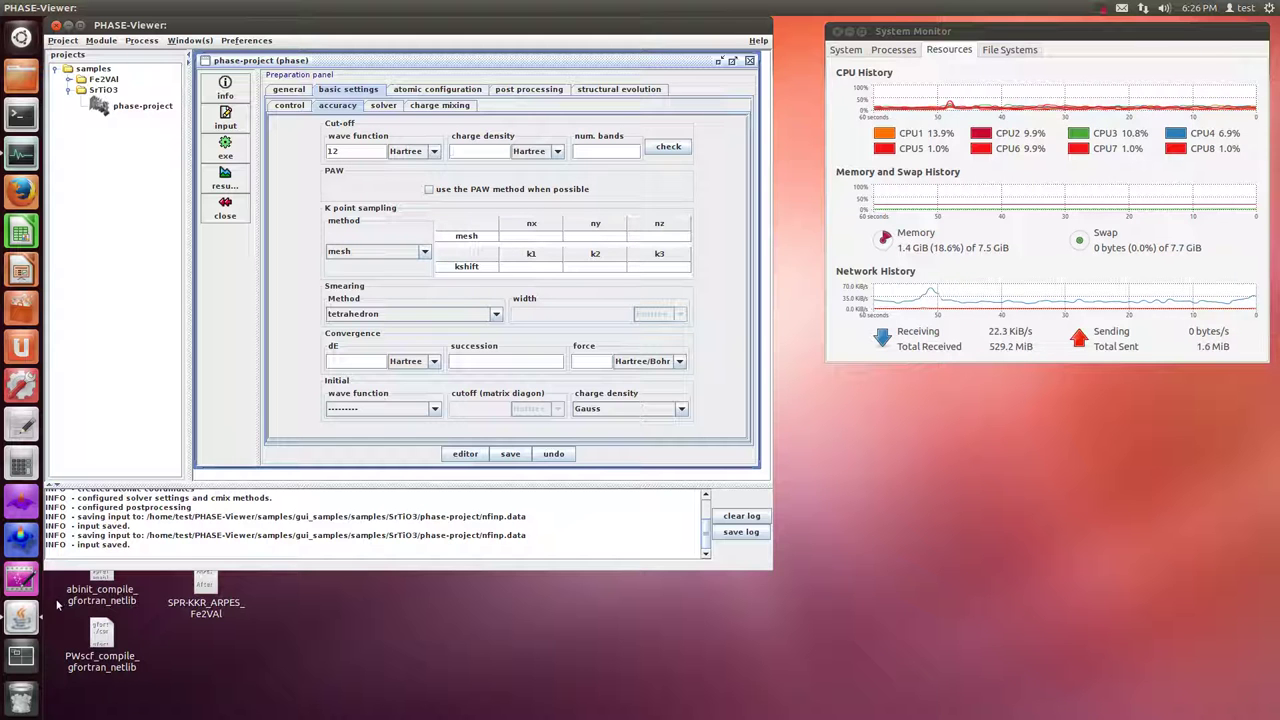
pyautogui.click(21, 463)
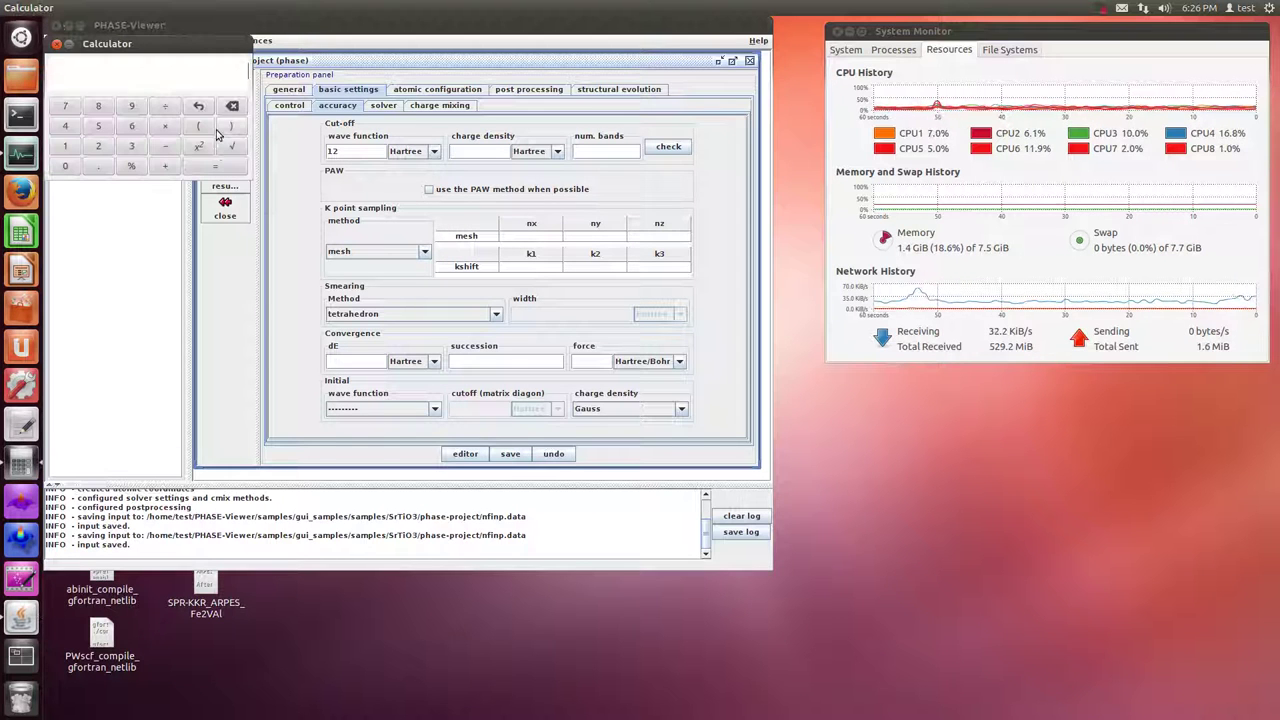
pyautogui.write('12*8')
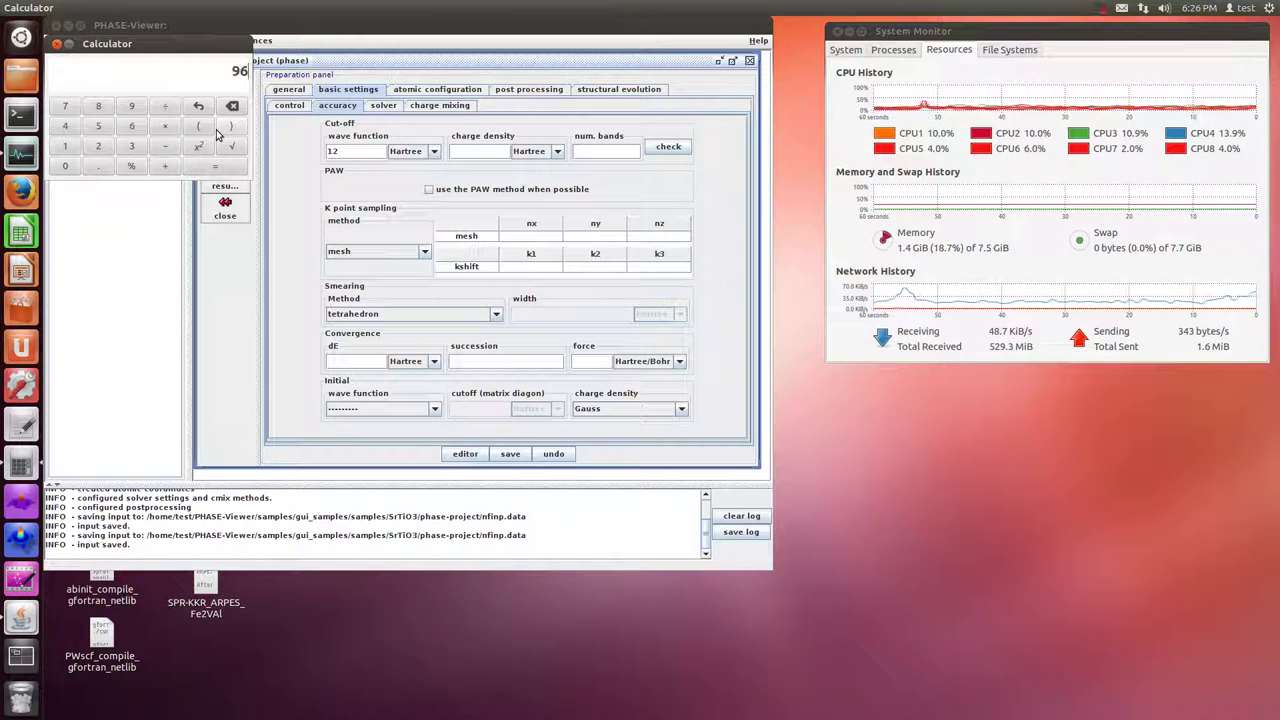
pyautogui.click(501, 151)
pyautogui.write('100')
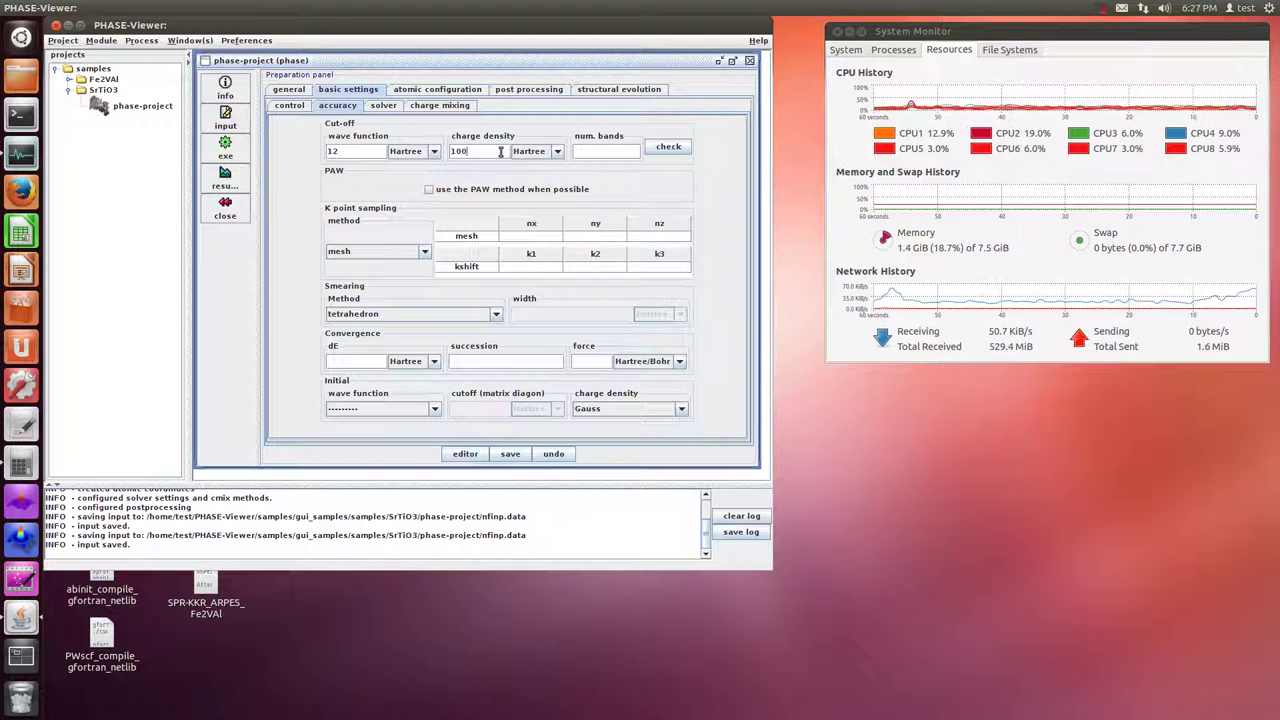
# Close the Calculator and set the number of bands to 30 in the cut-off settings.
pyautogui.moveTo(330, 25); pyautogui.dragTo(570, 30)
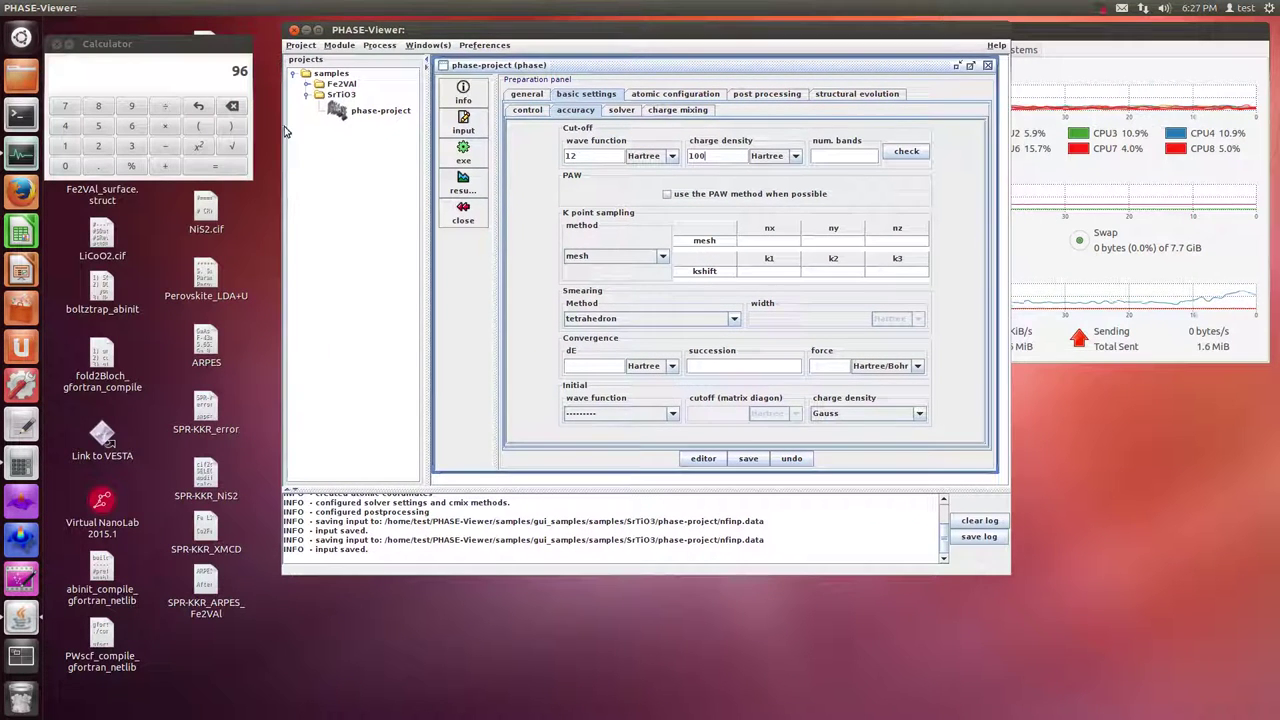
pyautogui.click(56, 44)
pyautogui.moveTo(768, 34); pyautogui.dragTo(675, 43)
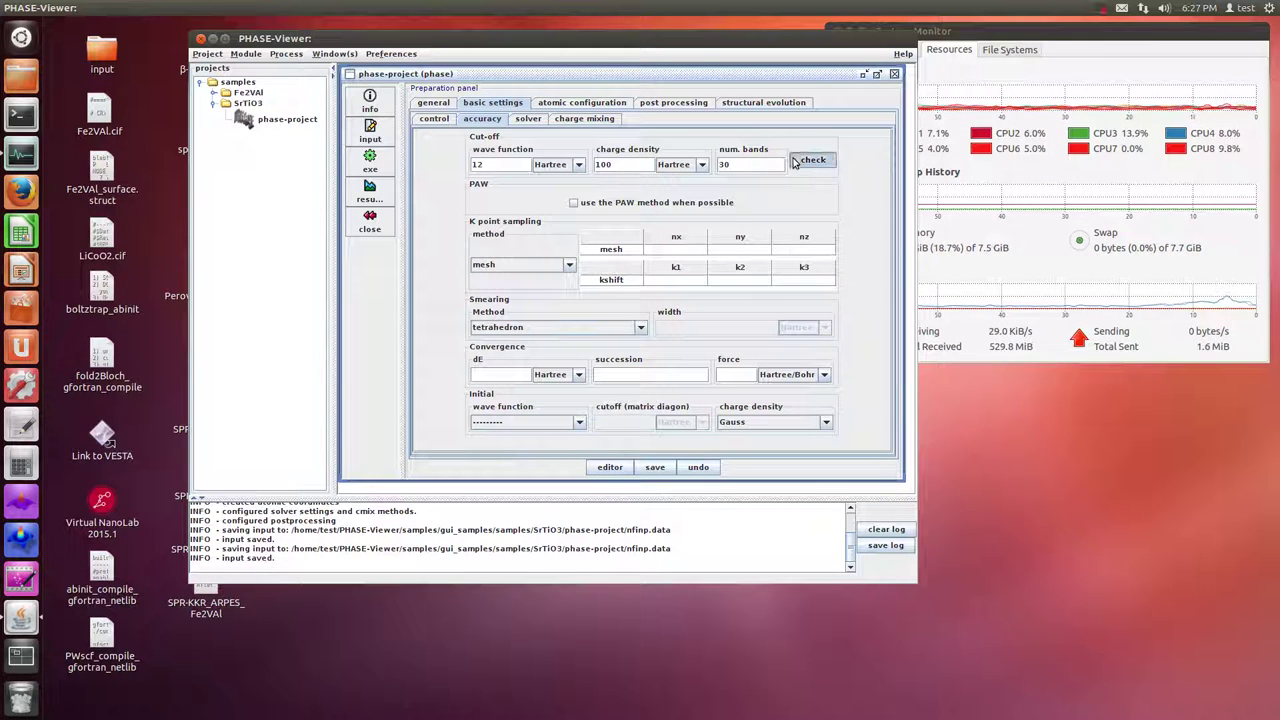
# Set the k-point sampling mesh to 6 for nx, ny and nz.
pyautogui.click(669, 250)
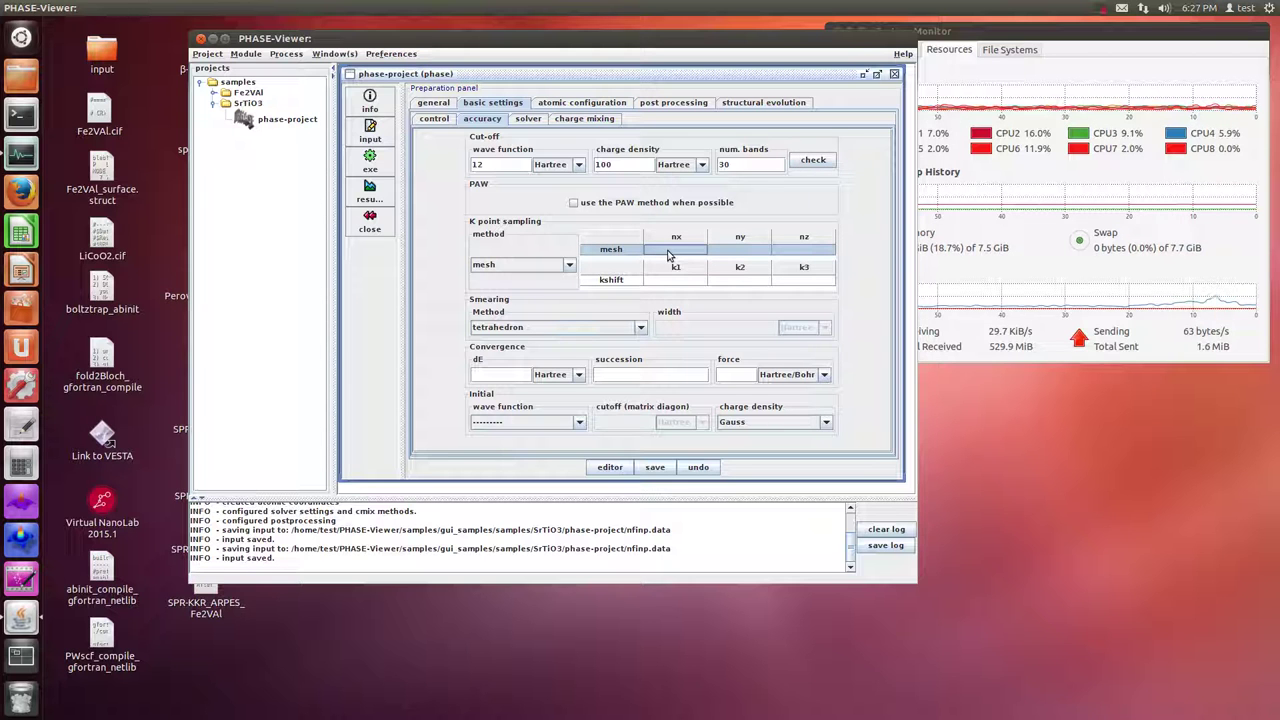
pyautogui.write('6')
pyautogui.press('Tab')
pyautogui.write('6')
pyautogui.press('Tab')
pyautogui.write('6')
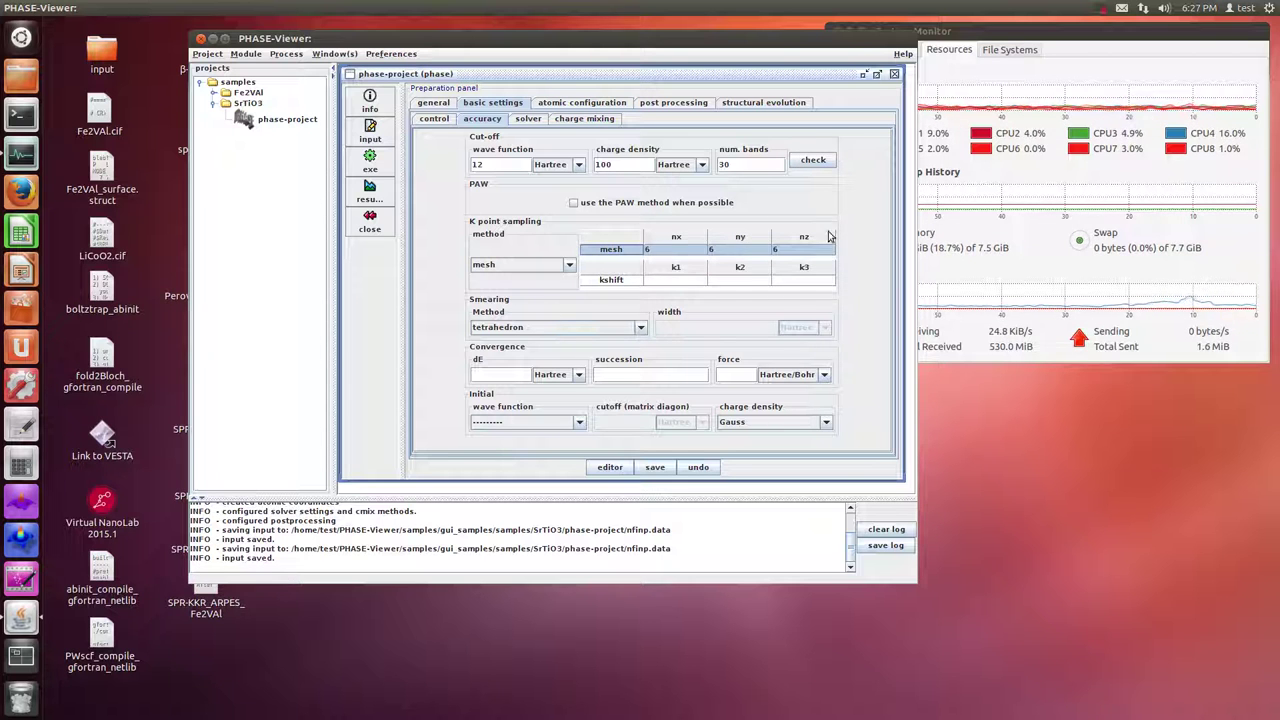
# Look at the solver settings and try a dE convergence criterion of 0.0001 eV in the accuracy settings.
pyautogui.click(526, 119)
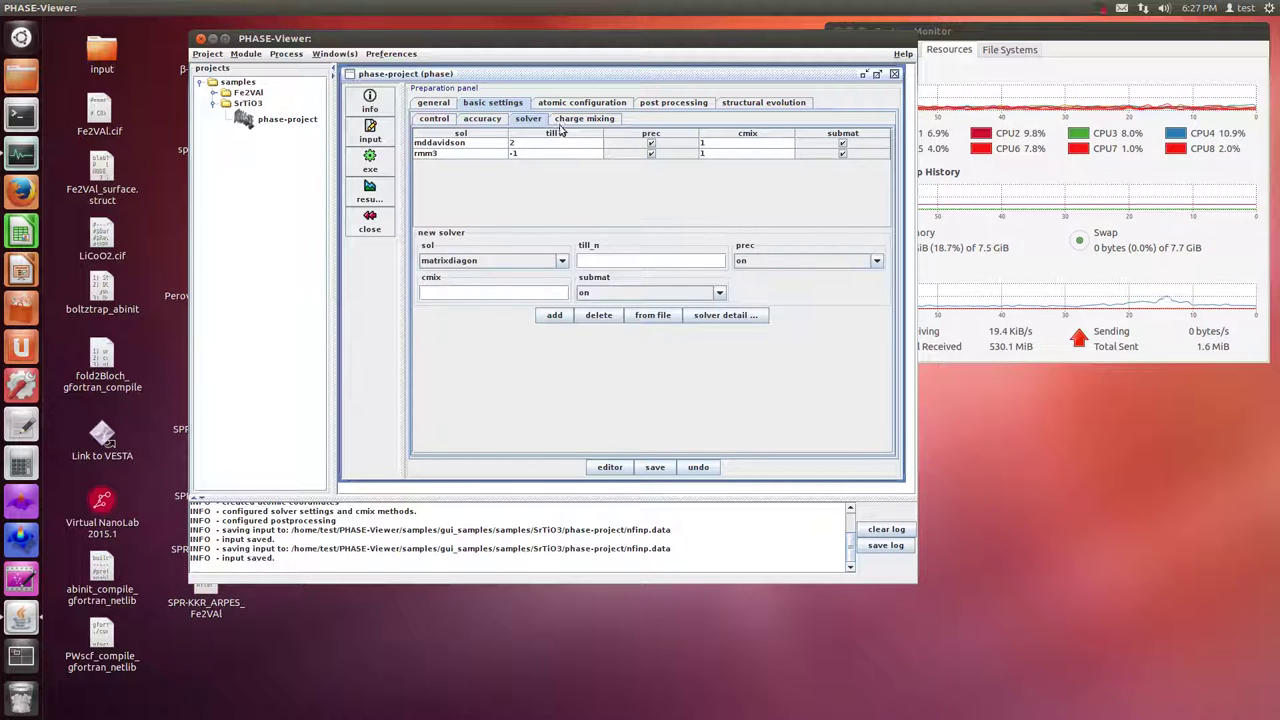
pyautogui.click(483, 120)
pyautogui.click(555, 375)
pyautogui.click(548, 411)
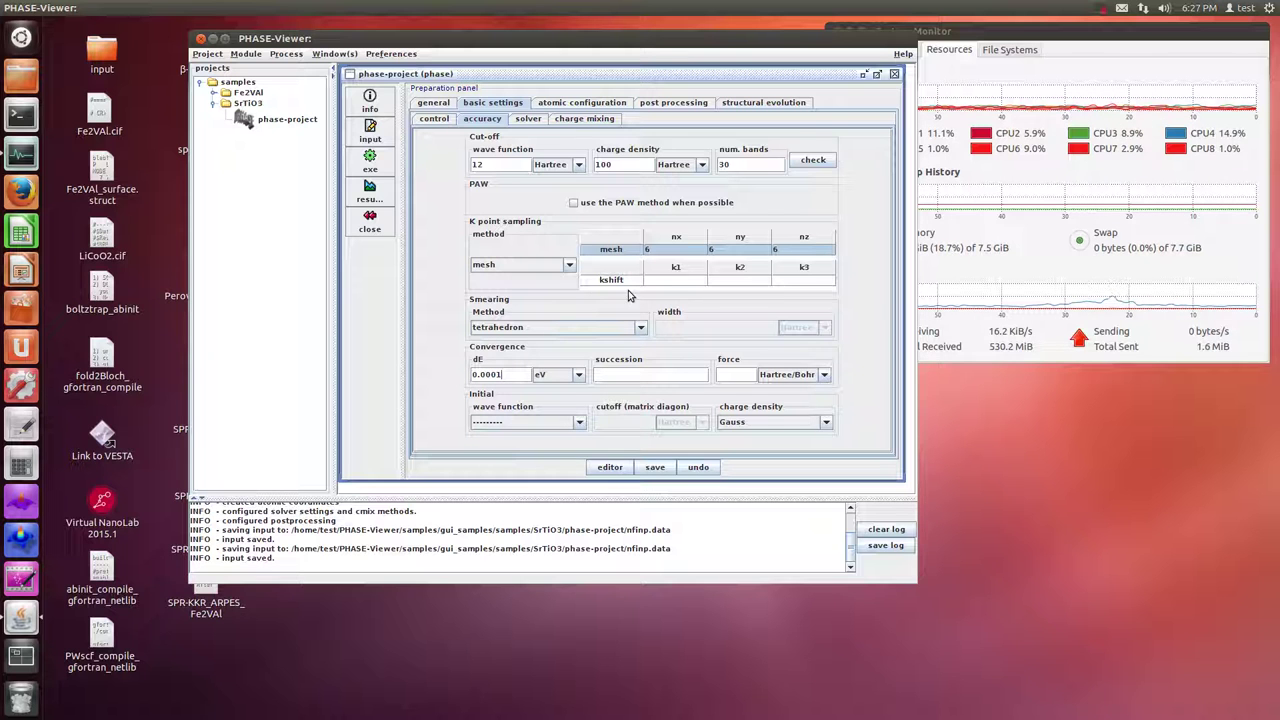
# Clear the dE convergence value and return its unit to Hartree.
pyautogui.click(532, 375)
pyautogui.click(550, 387)
pyautogui.click(558, 375)
pyautogui.click(550, 398)
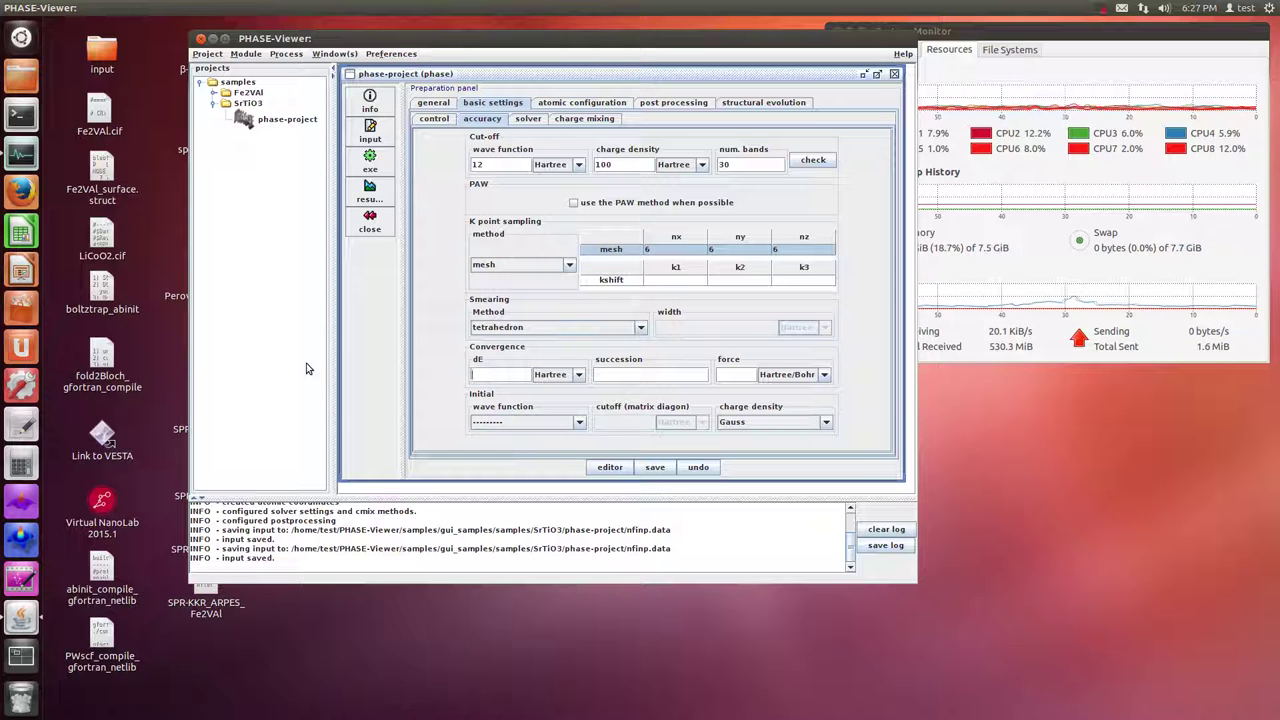
# Go through the remaining solver, charge mixing and control settings and set the symmetry method to automatic in the atomic configuration.
pyautogui.click(530, 119)
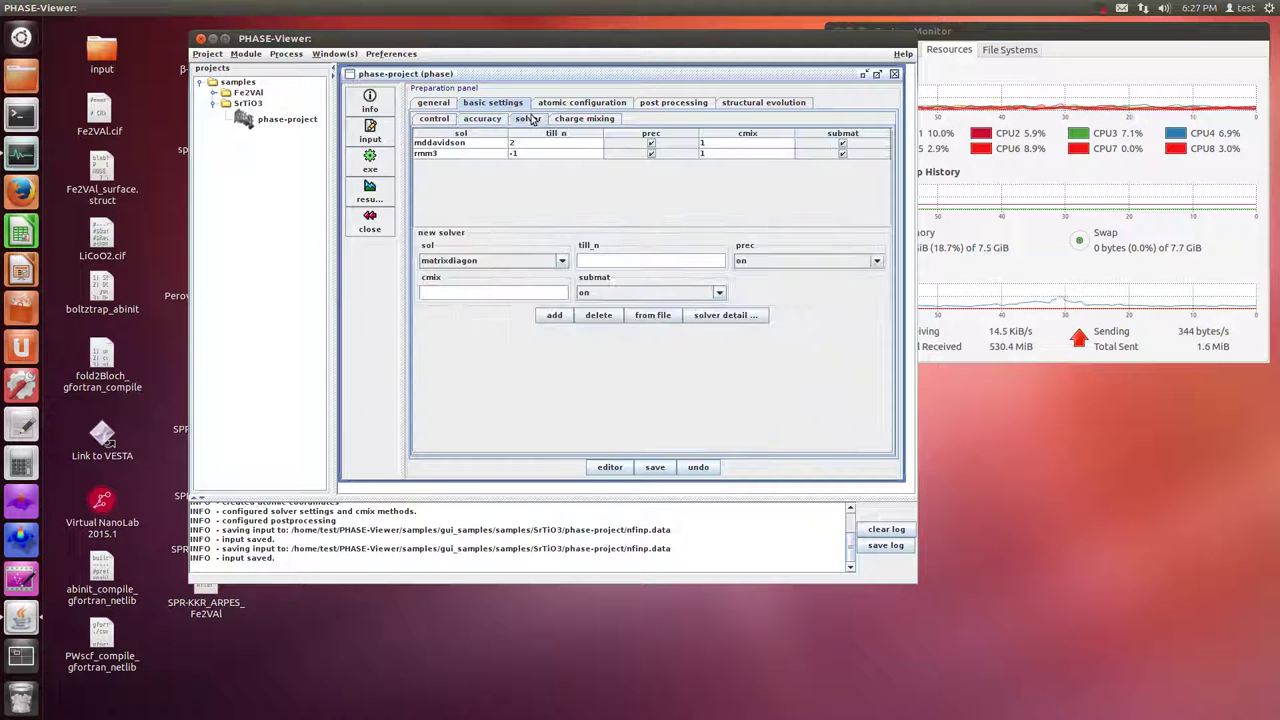
pyautogui.click(583, 120)
pyautogui.click(436, 120)
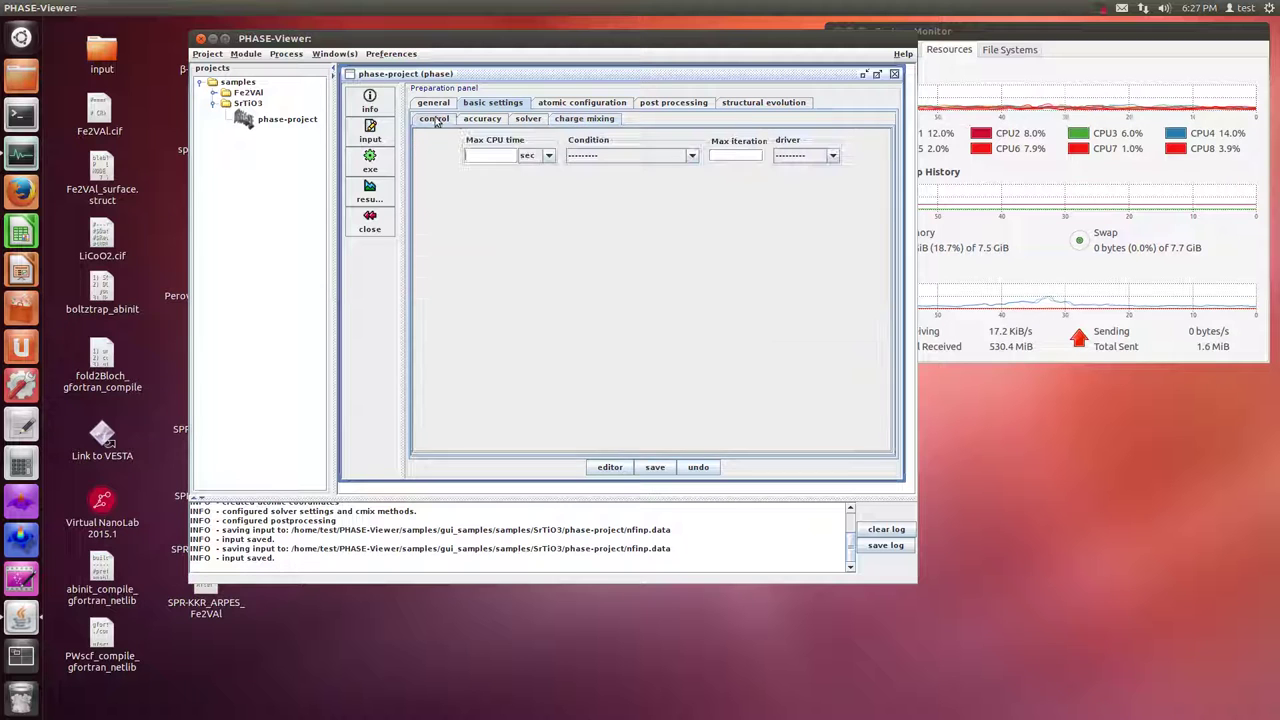
pyautogui.click(570, 104)
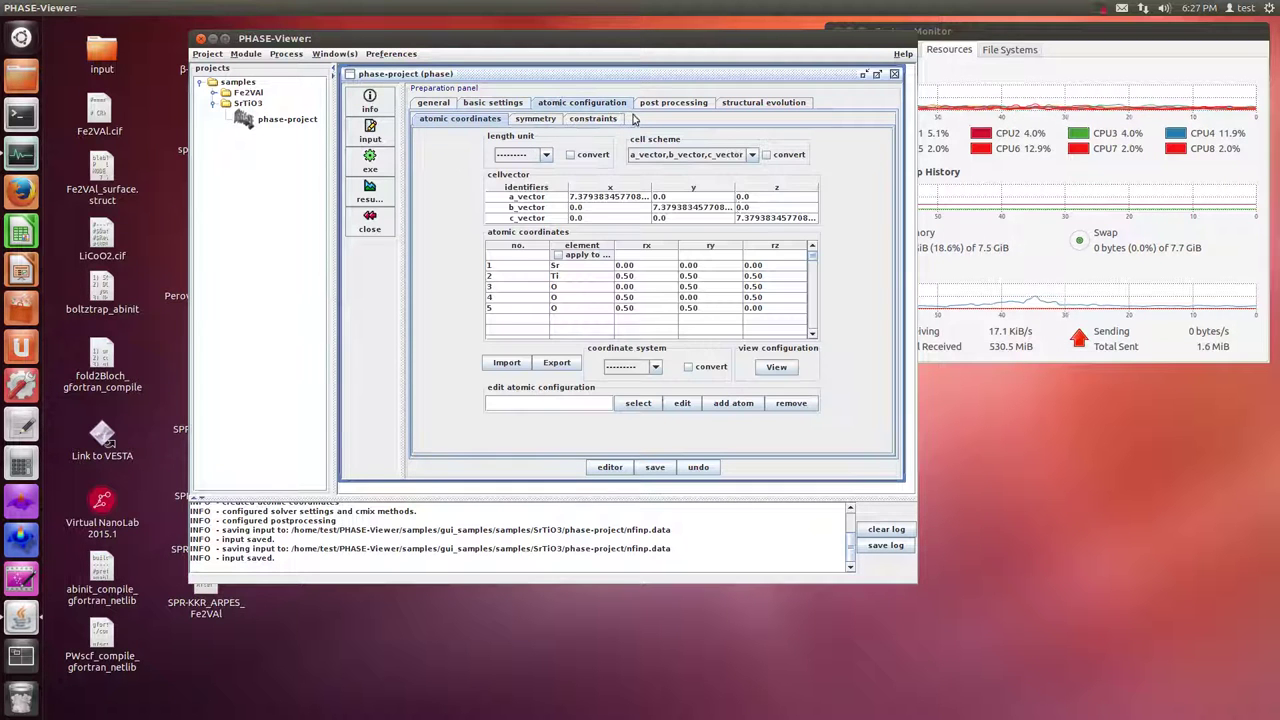
pyautogui.click(540, 119)
pyautogui.click(577, 121)
pyautogui.click(540, 119)
pyautogui.click(588, 150)
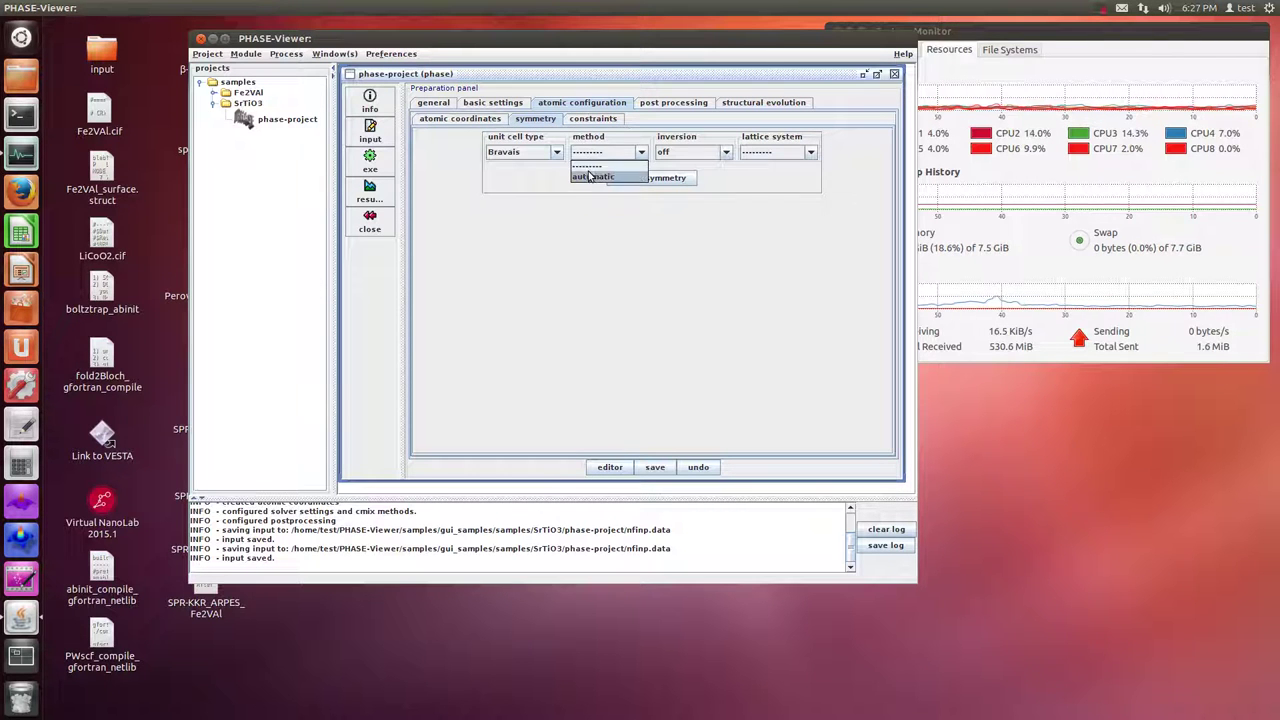
pyautogui.click(588, 175)
# Review the DOS, charge, structural evolution and general settings, and save the input file.
pyautogui.click(430, 121)
pyautogui.click(674, 103)
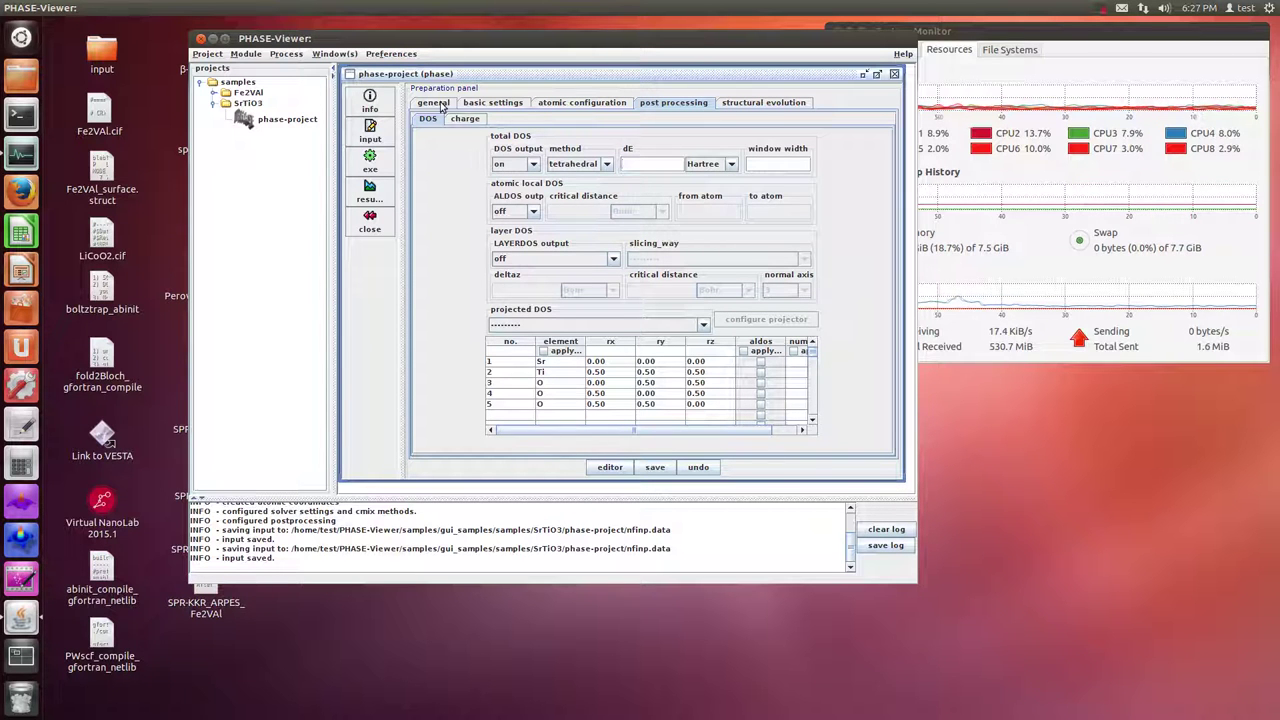
pyautogui.click(765, 103)
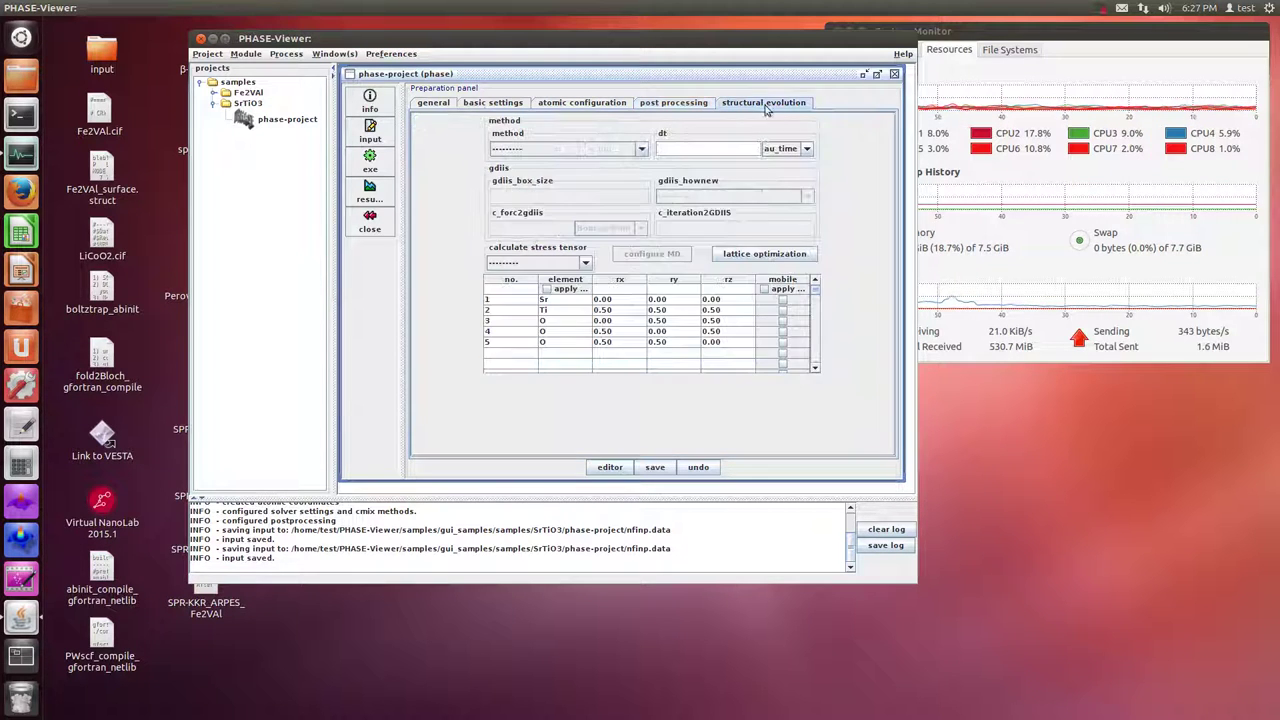
pyautogui.click(671, 102)
pyautogui.click(469, 119)
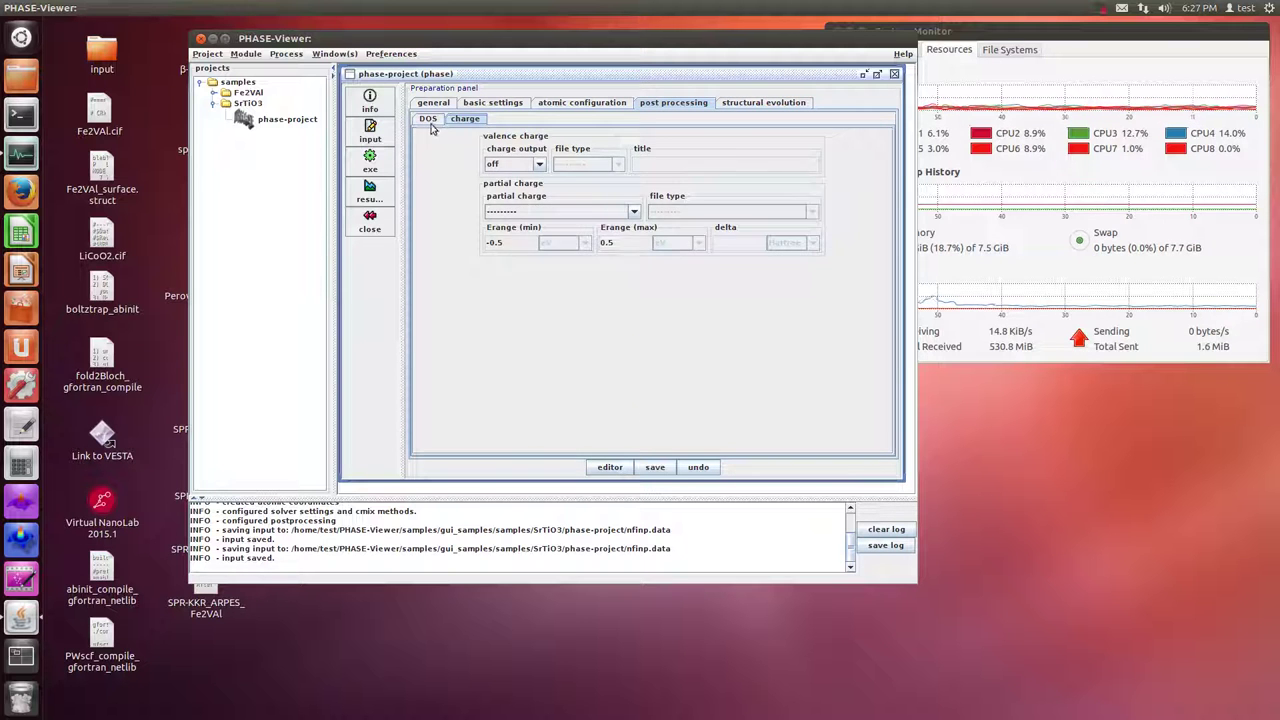
pyautogui.click(430, 123)
pyautogui.click(772, 110)
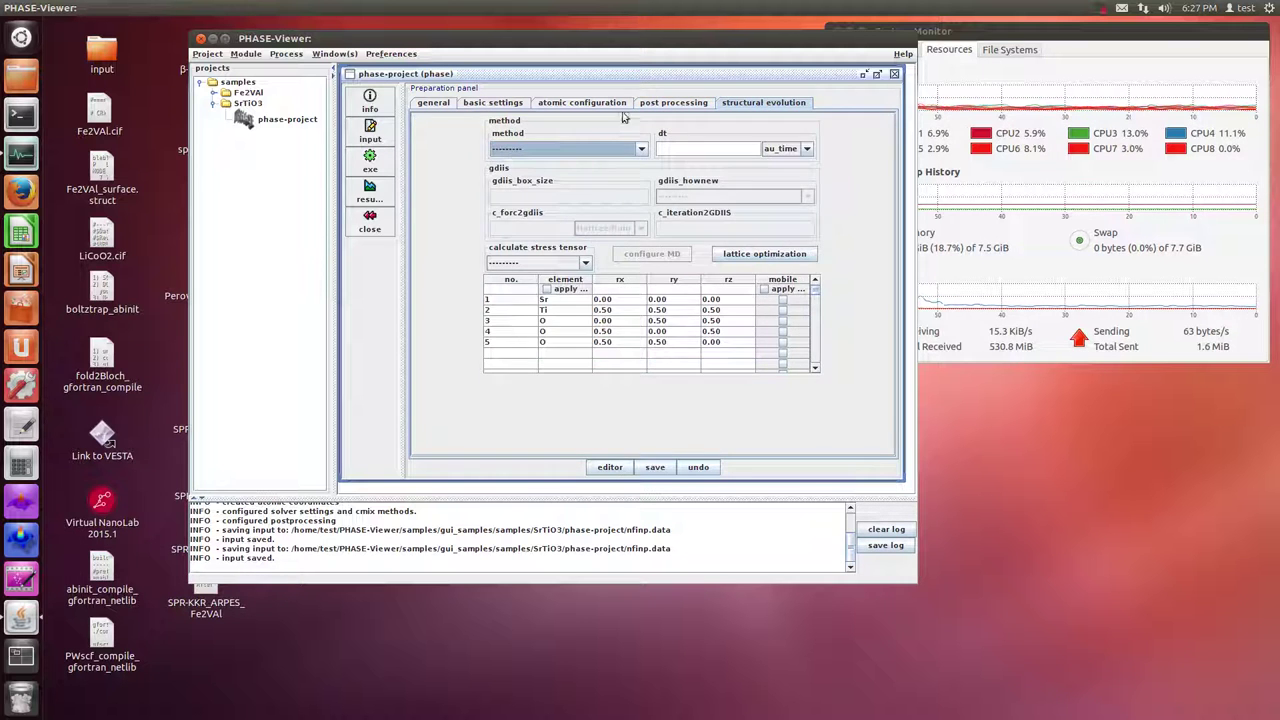
pyautogui.click(656, 108)
pyautogui.click(436, 107)
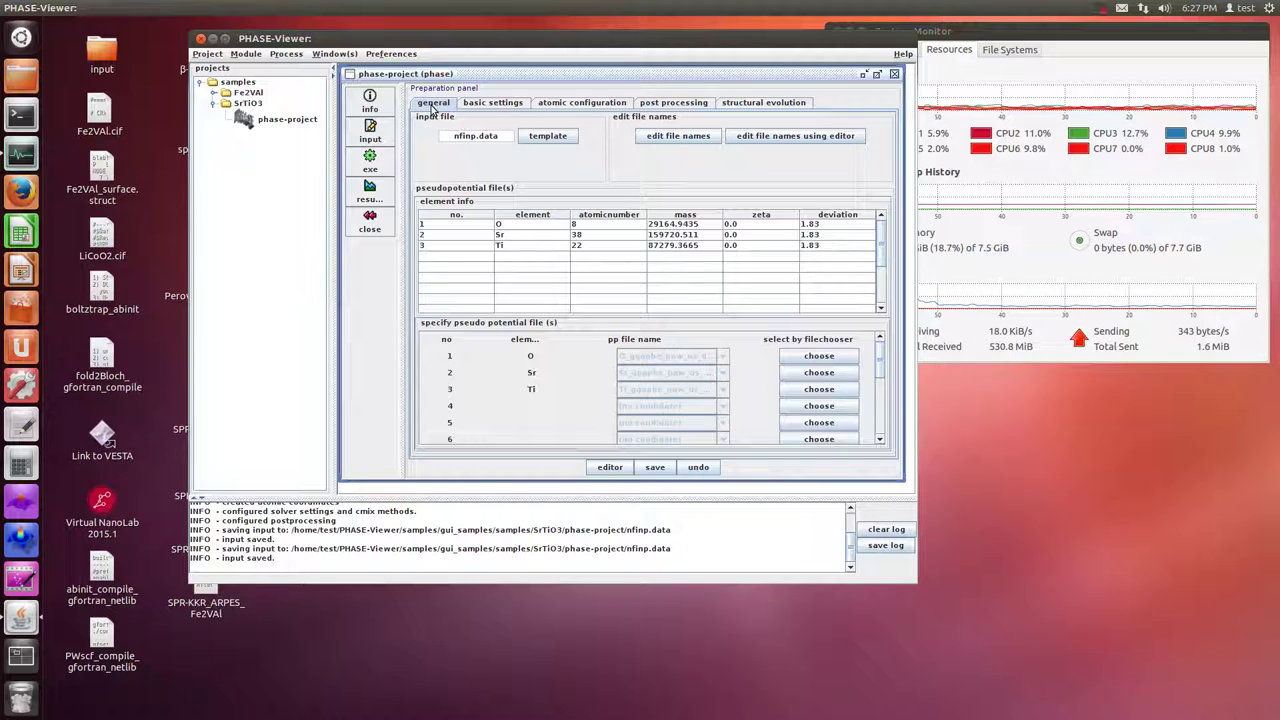
pyautogui.click(640, 468)
# Move the PHASE-Viewer window aside and open a new file manager window on the Home folder.
pyautogui.moveTo(714, 44); pyautogui.dragTo(988, 55)
pyautogui.rightClick(14, 75)
pyautogui.click(165, 250)
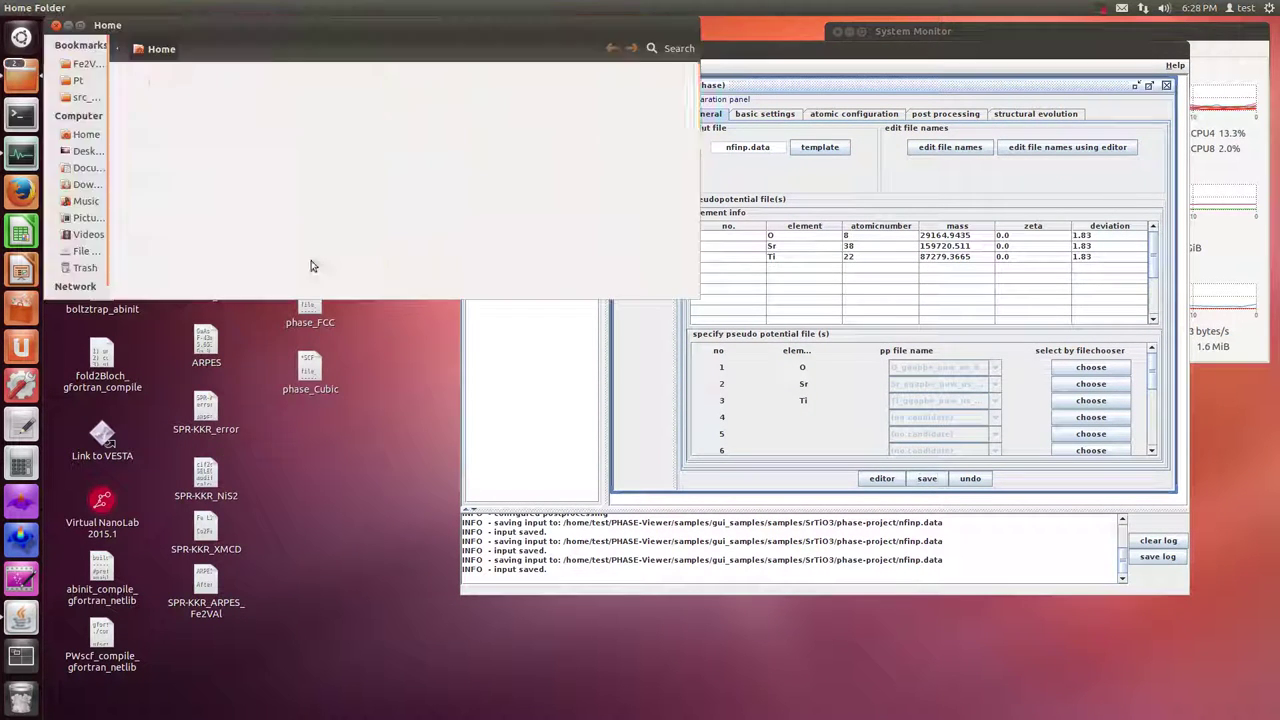
pyautogui.scroll(-2, 533, 225)
pyautogui.scroll(-5, 533, 225)
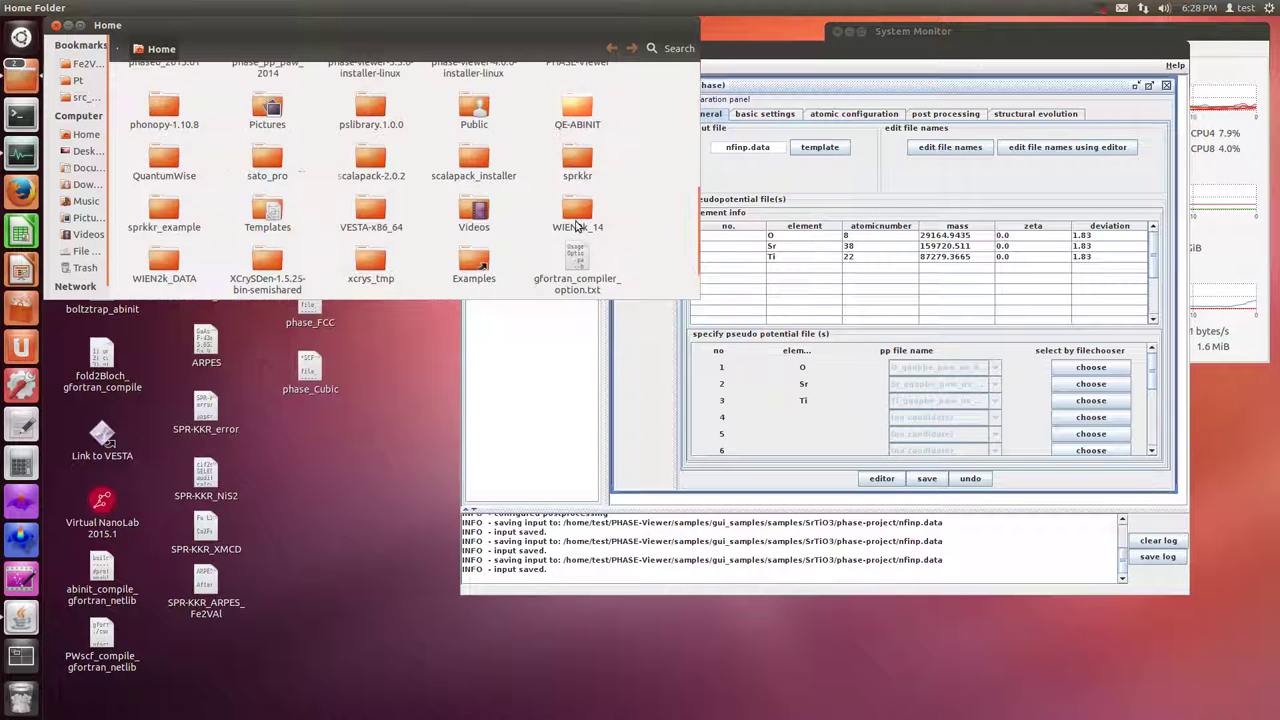
# Return to PHASE-Viewer and check the directory settings of localhost in the host configuration.
pyautogui.click(754, 62)
pyautogui.click(518, 65)
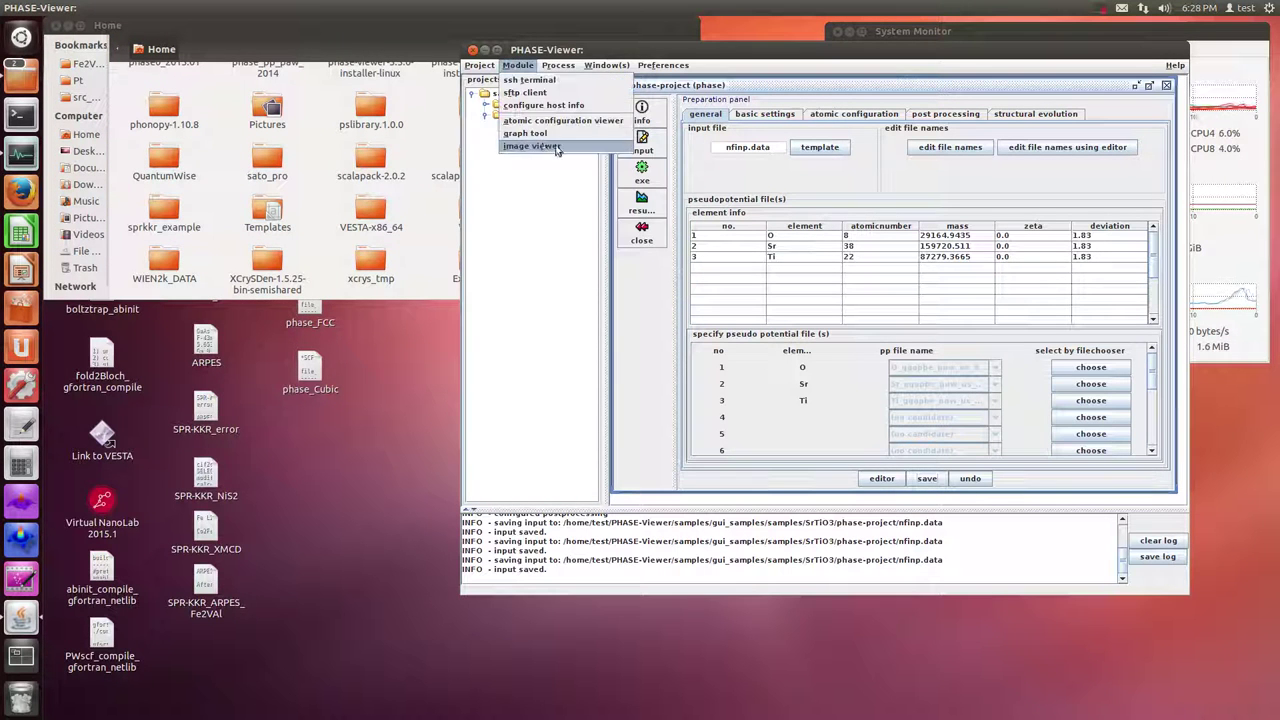
pyautogui.click(546, 110)
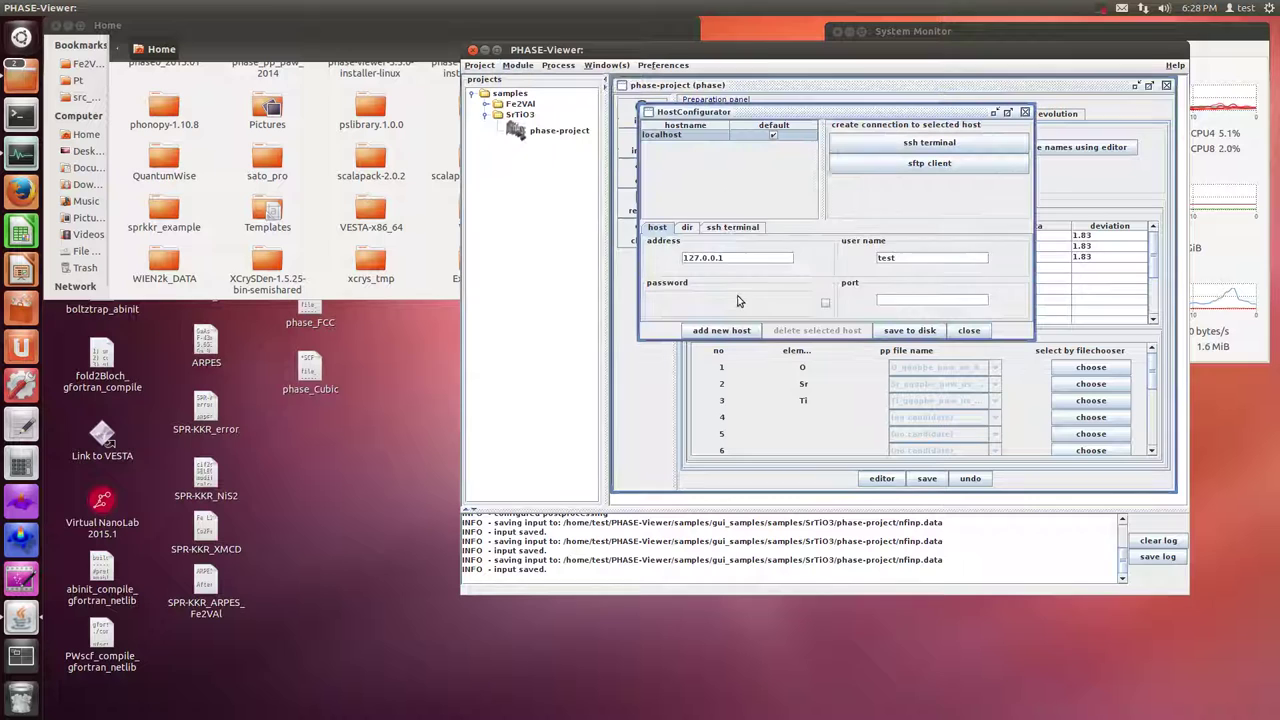
pyautogui.click(687, 228)
pyautogui.moveTo(673, 261); pyautogui.dragTo(740, 265)
pyautogui.click(655, 259)
# In the file manager, open the folder PHASE-Viewer/samples/gui_samples/samples/SrTiO3.
pyautogui.click(409, 241)
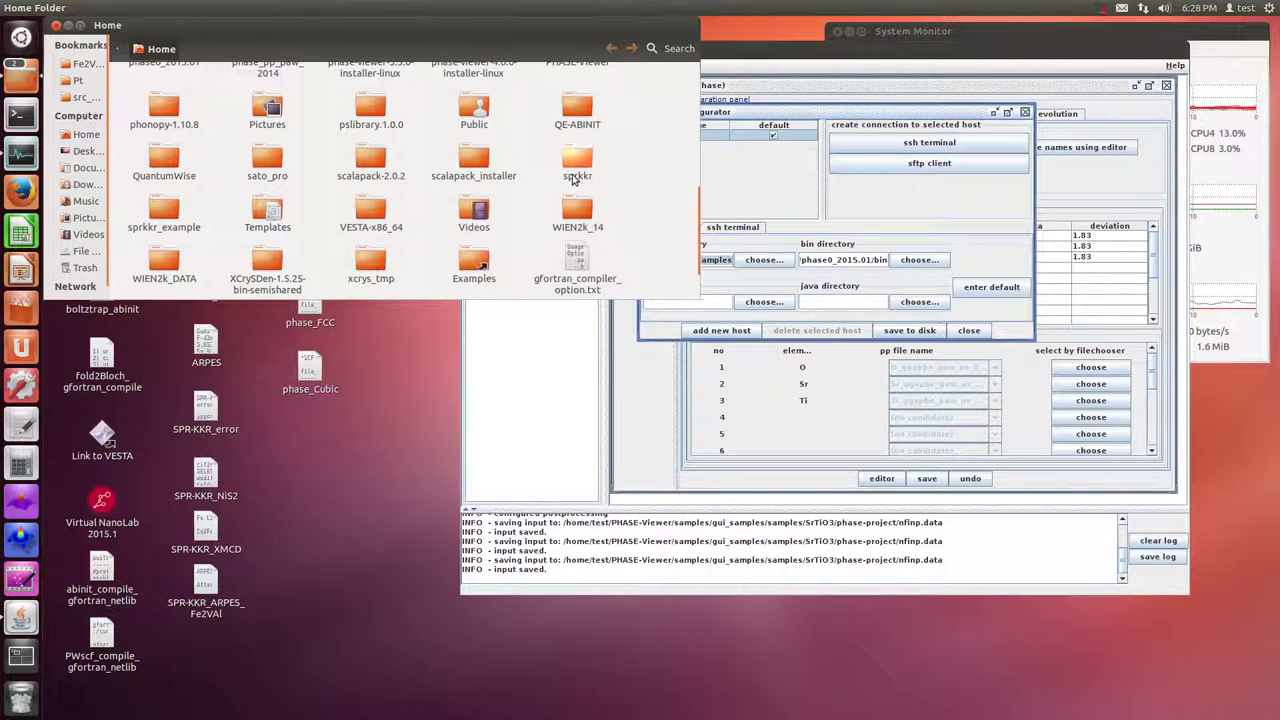
pyautogui.scroll(-1, 540, 205)
pyautogui.scroll(2, 540, 205)
pyautogui.click(562, 143)
pyautogui.doubleClick(565, 143)
pyautogui.doubleClick(474, 144)
pyautogui.doubleClick(165, 92)
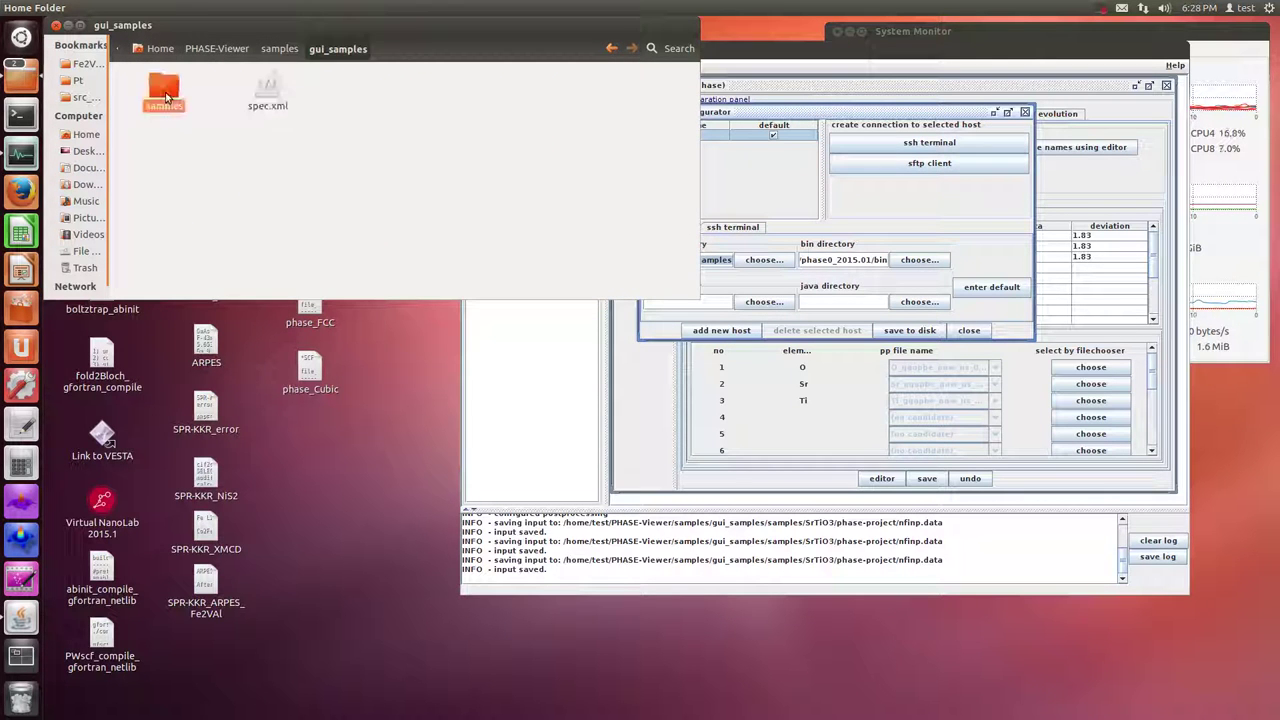
pyautogui.doubleClick(164, 92)
pyautogui.moveTo(268, 141); pyautogui.dragTo(628, 337)
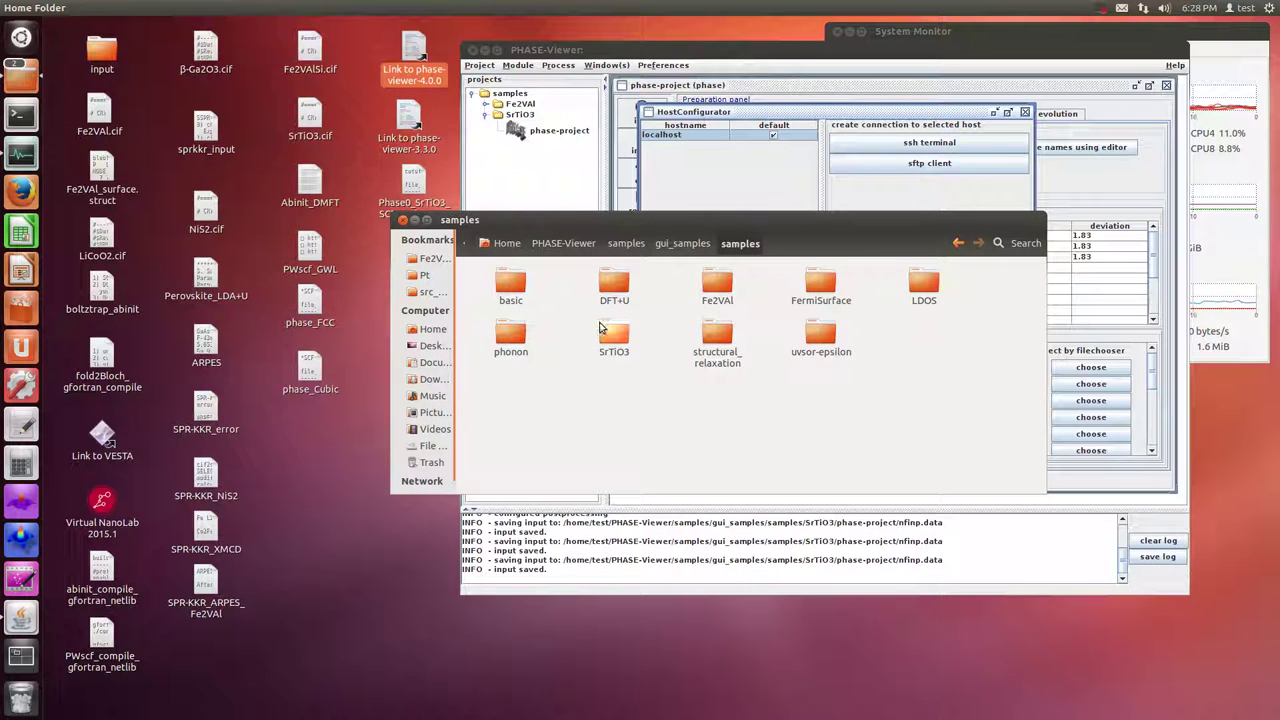
pyautogui.doubleClick(620, 336)
# Open a new Terminal and change its directory to the SrTiO3 phase-project folder.
pyautogui.rightClick(20, 115)
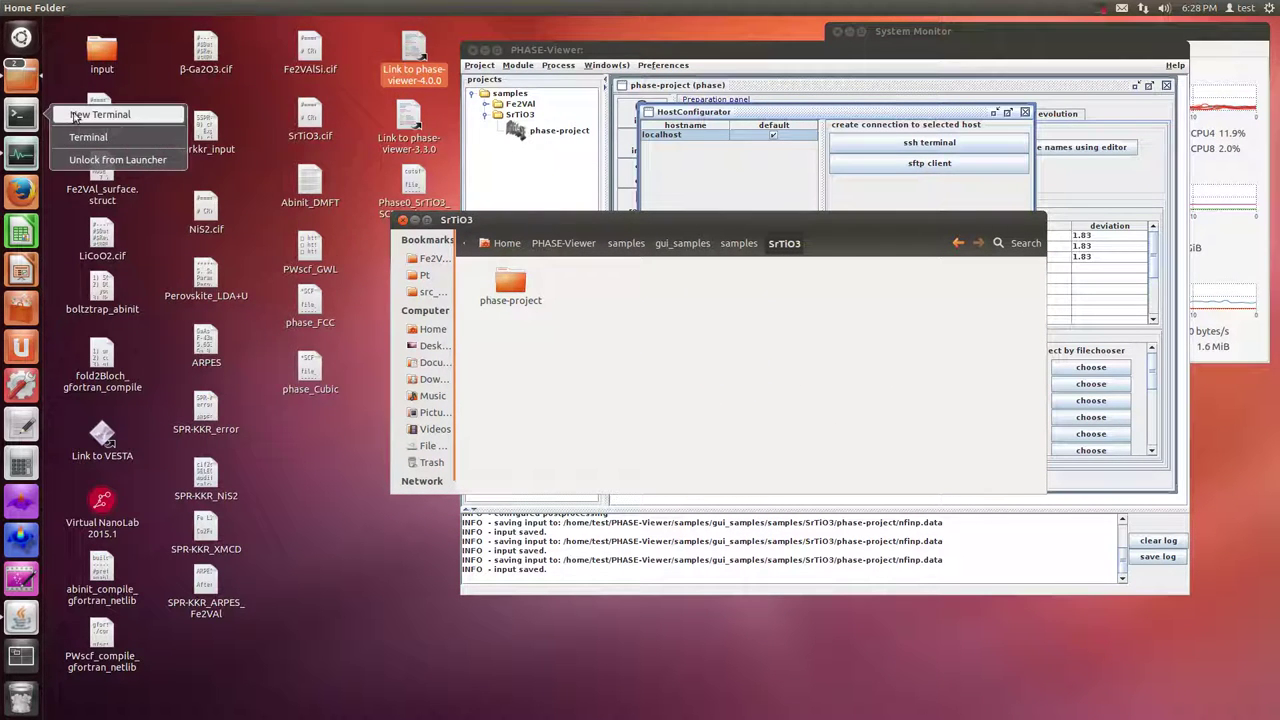
pyautogui.click(165, 114)
pyautogui.moveTo(405, 26); pyautogui.dragTo(438, 383)
pyautogui.moveTo(510, 224); pyautogui.dragTo(609, 175)
pyautogui.click(488, 377)
pyautogui.write('cd')
pyautogui.click(601, 255)
pyautogui.moveTo(600, 255); pyautogui.dragTo(200, 428)
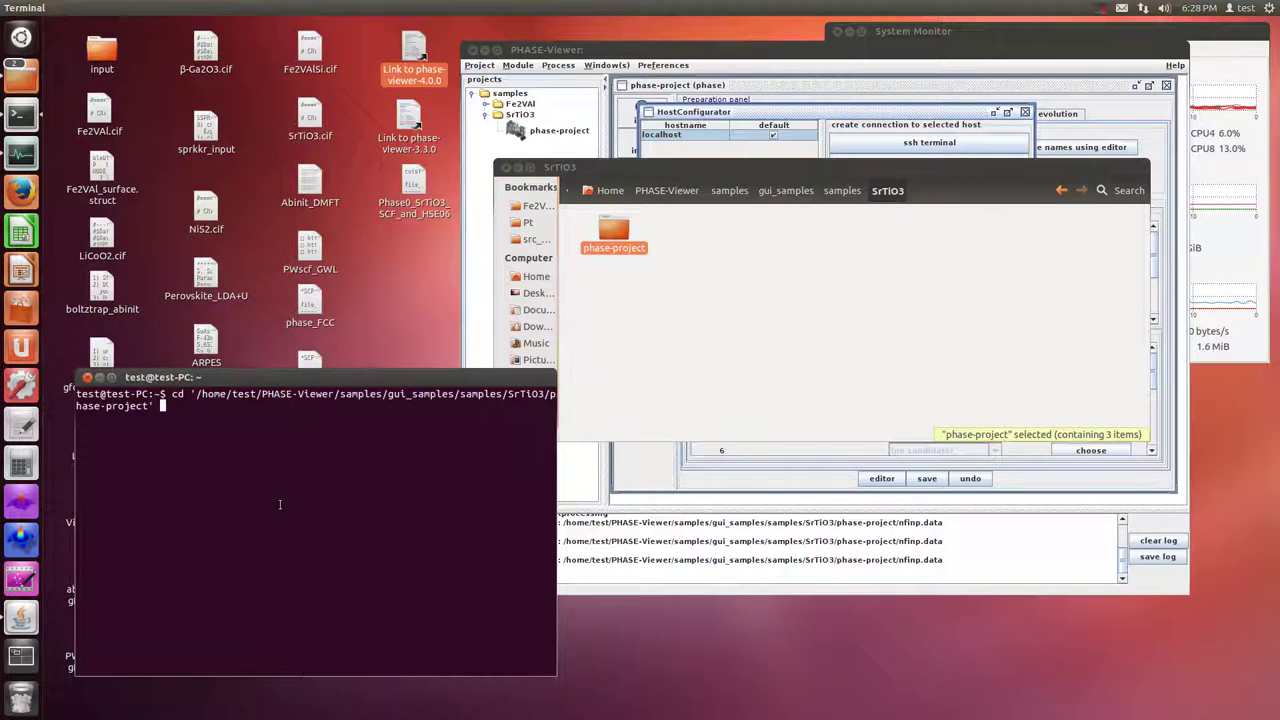
pyautogui.press('Return')
# Open the phase_Cubic notes from the desktop below the other windows and show the mpirun command at their end.
pyautogui.doubleClick(310, 358)
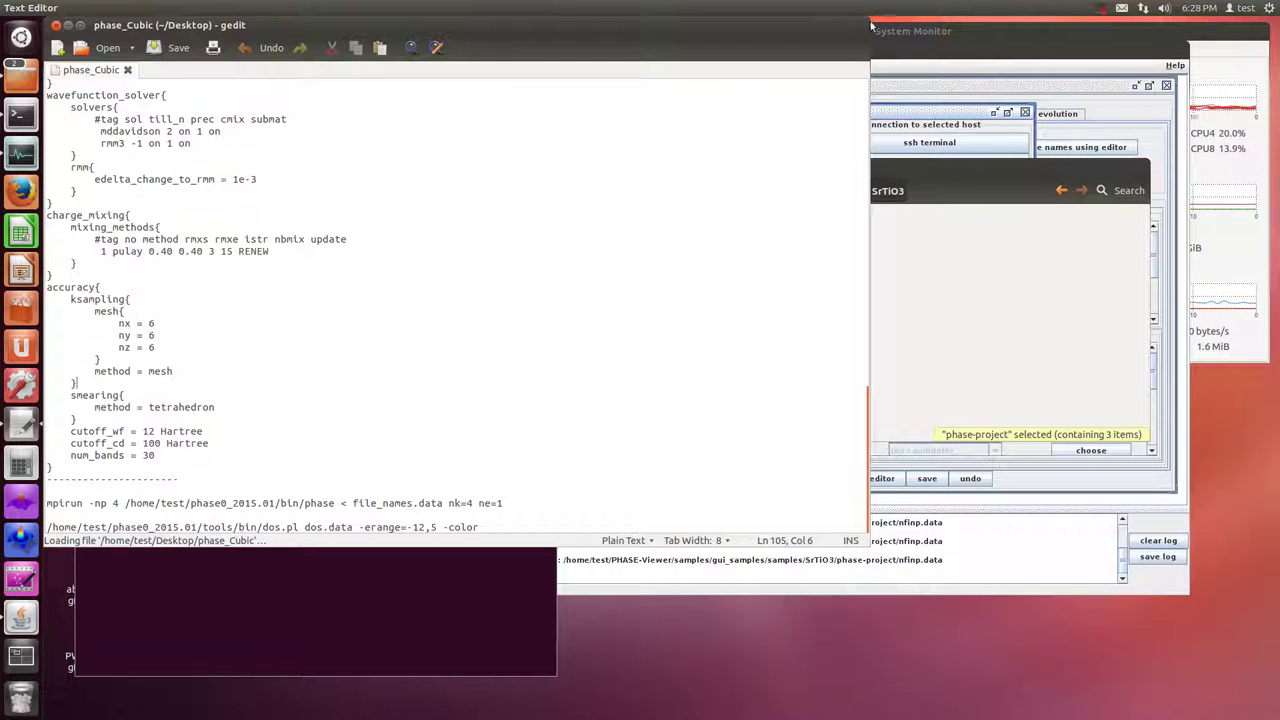
pyautogui.moveTo(873, 22); pyautogui.dragTo(1070, 524)
pyautogui.scroll(-10, 823, 625)
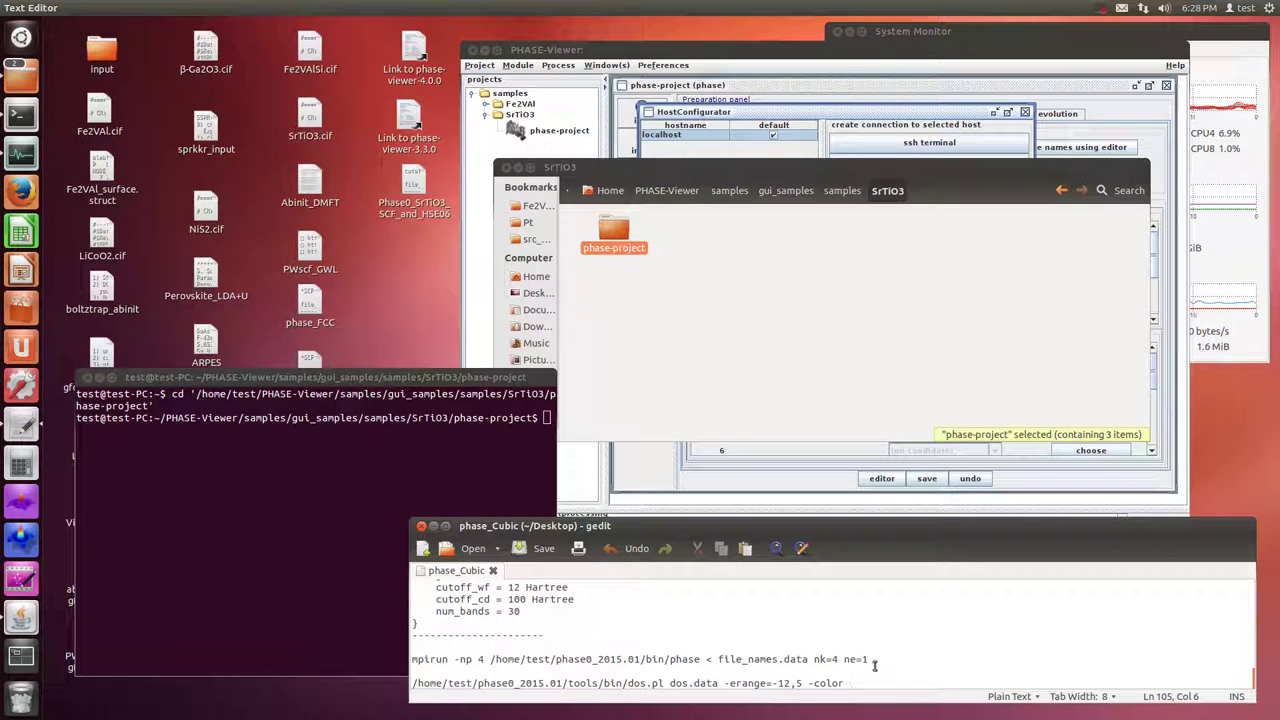
# Open a second file manager window at phase0_2015.01/bin and select the phase executable.
pyautogui.rightClick(20, 75)
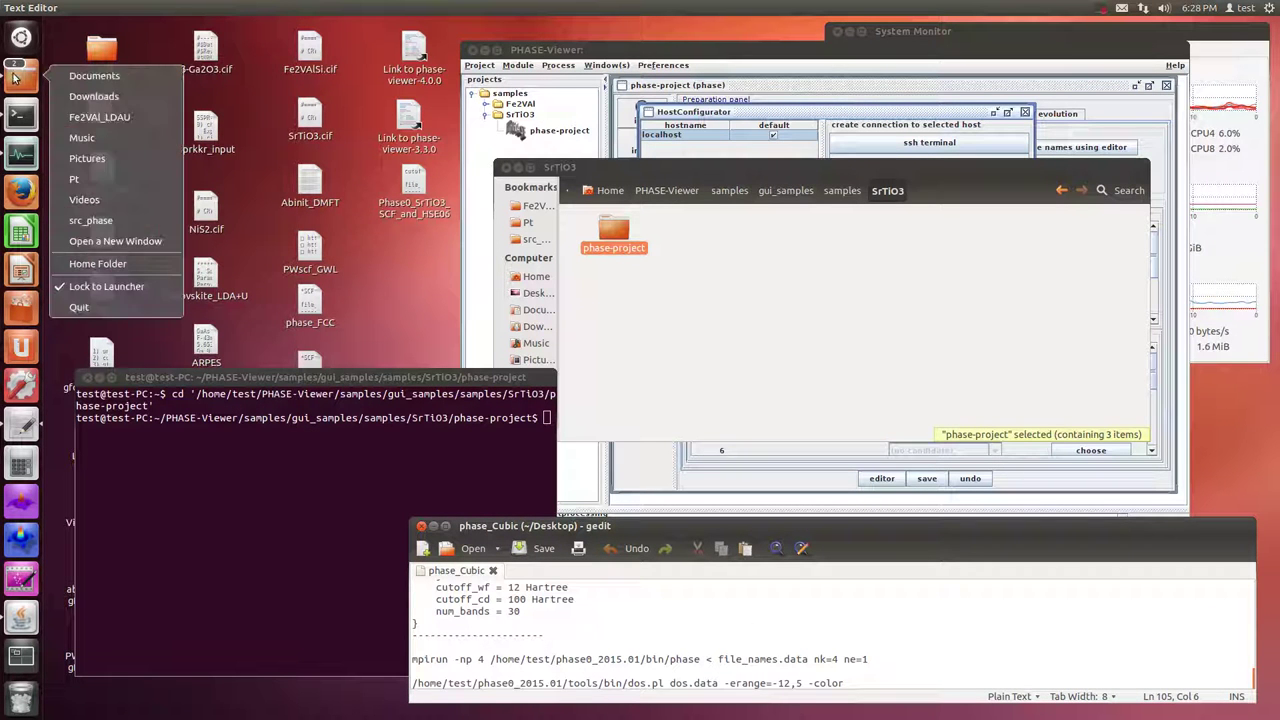
pyautogui.click(120, 243)
pyautogui.scroll(-3, 116, 190)
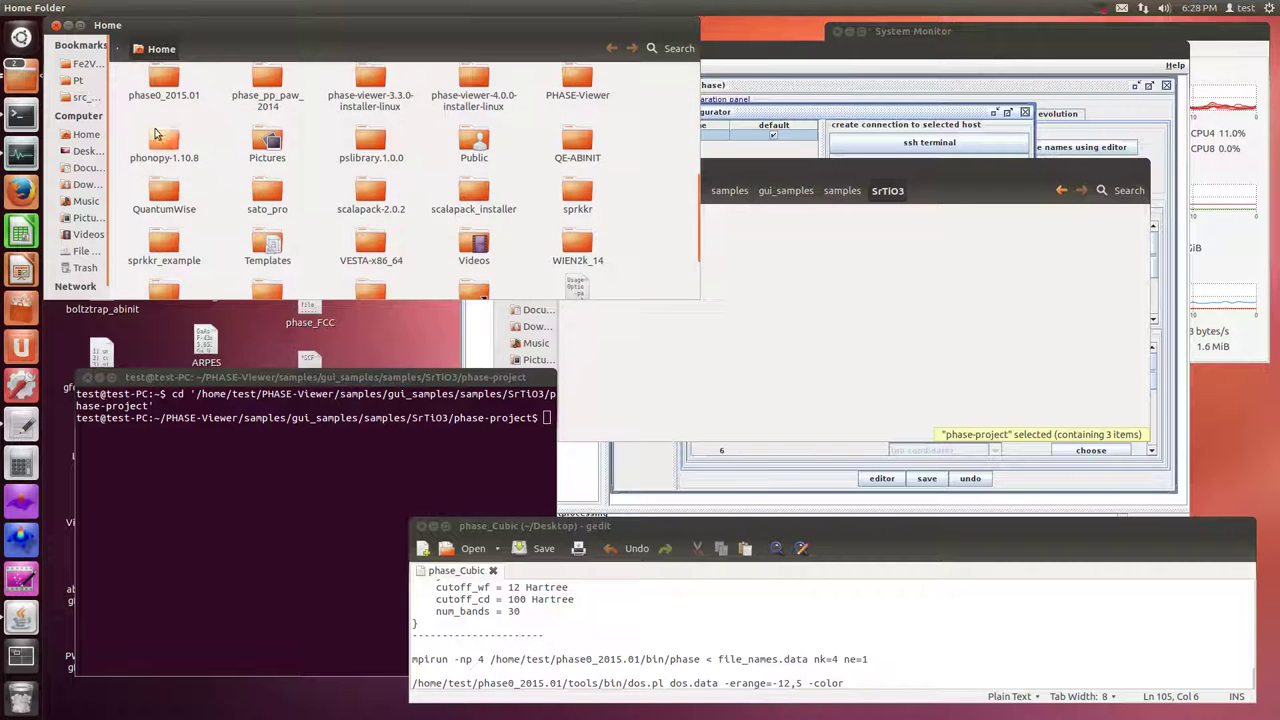
pyautogui.doubleClick(166, 76)
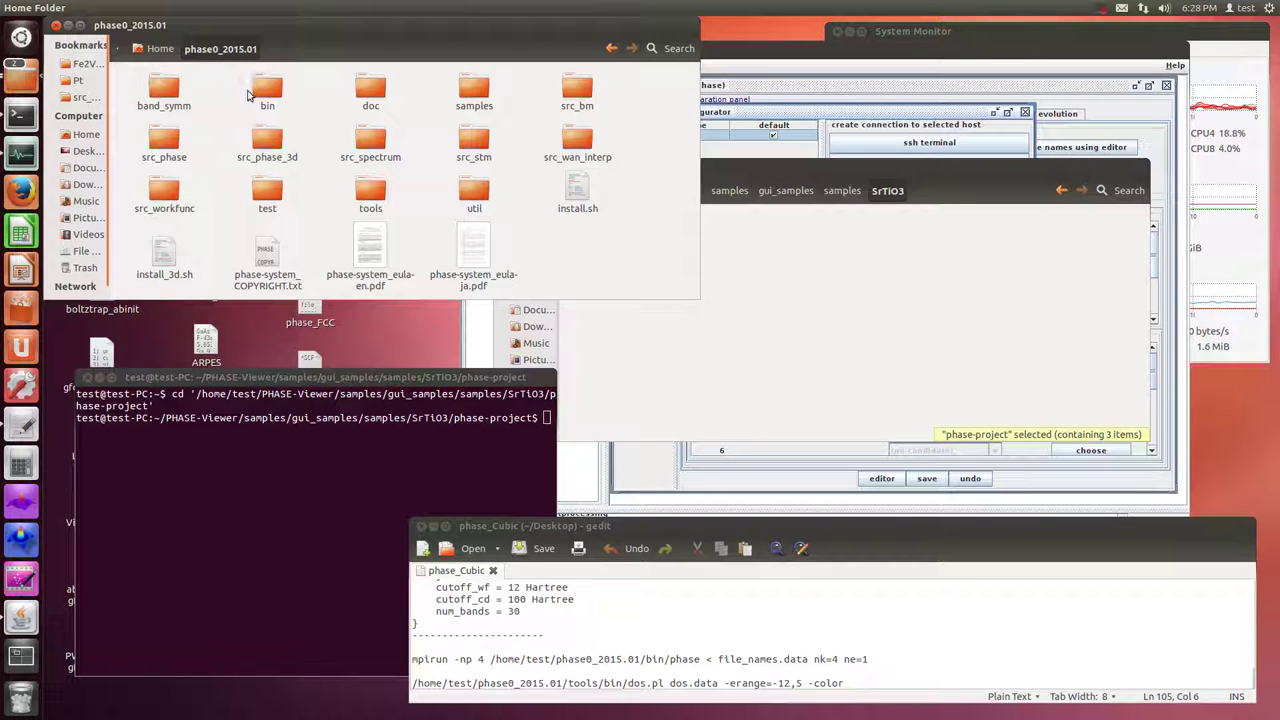
pyautogui.click(611, 48)
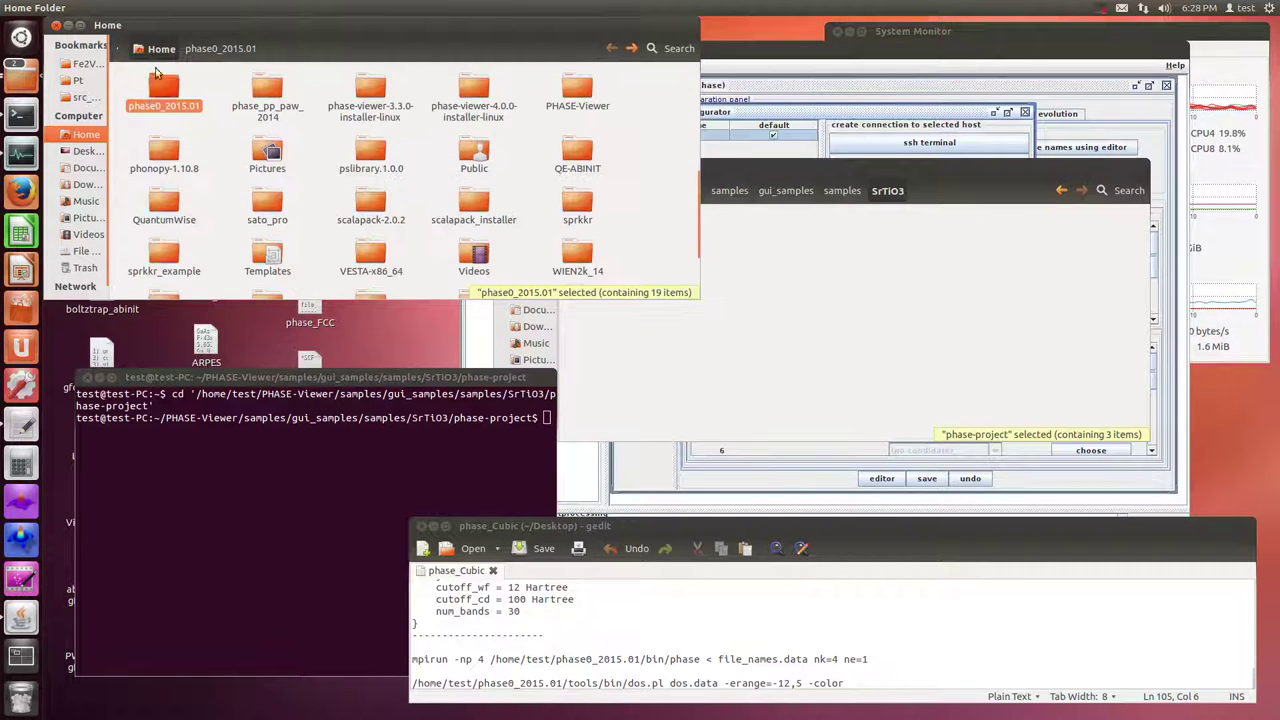
pyautogui.doubleClick(162, 82)
pyautogui.click(282, 86)
pyautogui.doubleClick(282, 86)
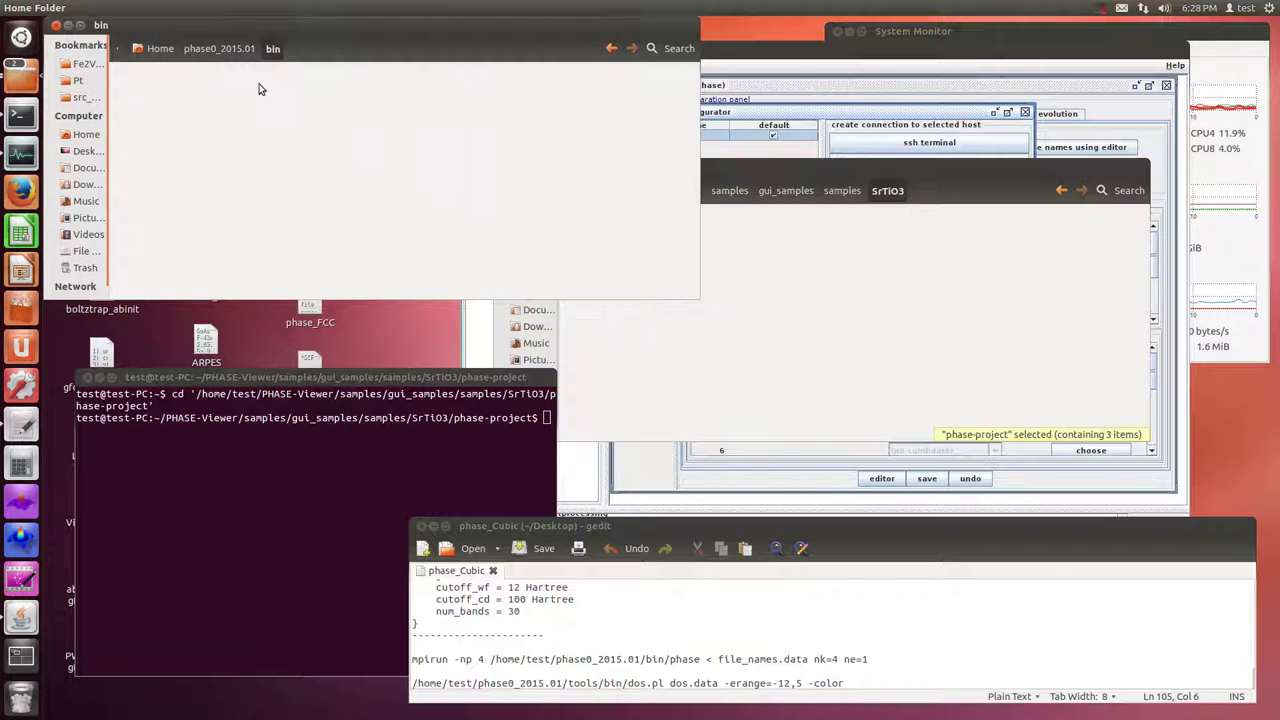
pyautogui.click(474, 188)
# Run the phase executable in the Terminal with mpirun -np 4, file_names.data from phase-project as redirected input, and nk=4 ne=1.
pyautogui.click(353, 440)
pyautogui.write('mpirun -')
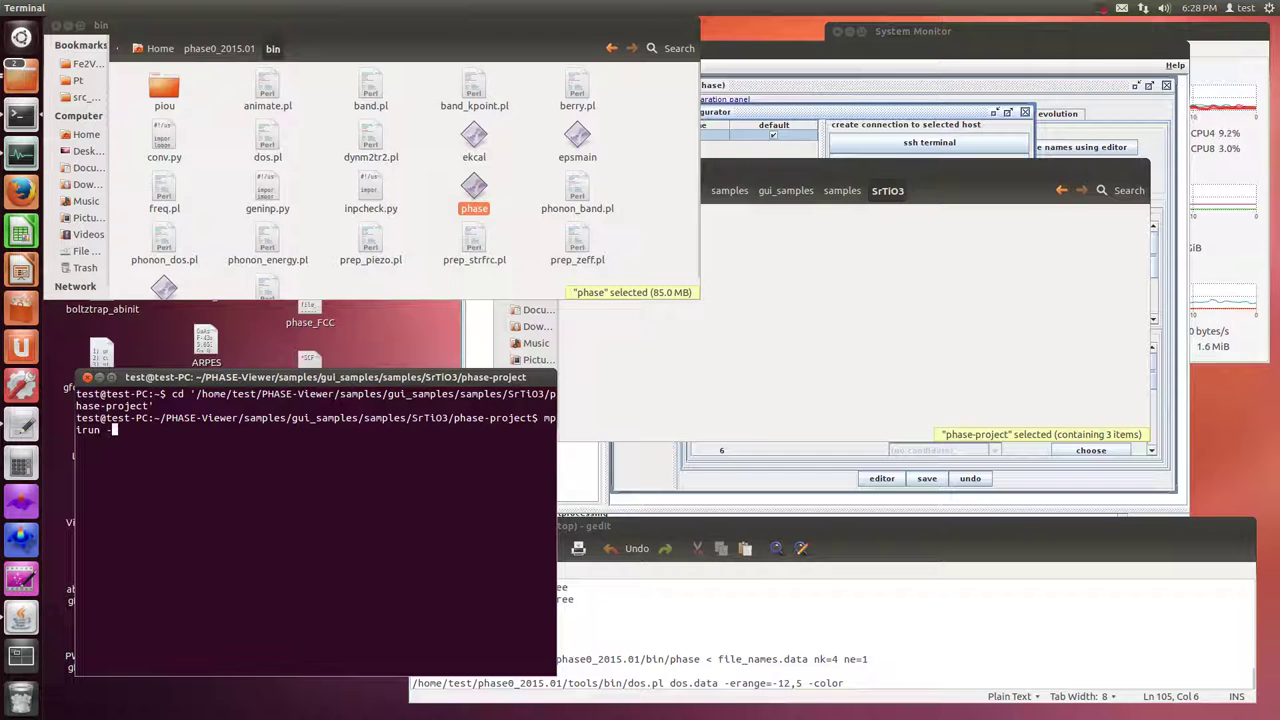
pyautogui.write('np 4')
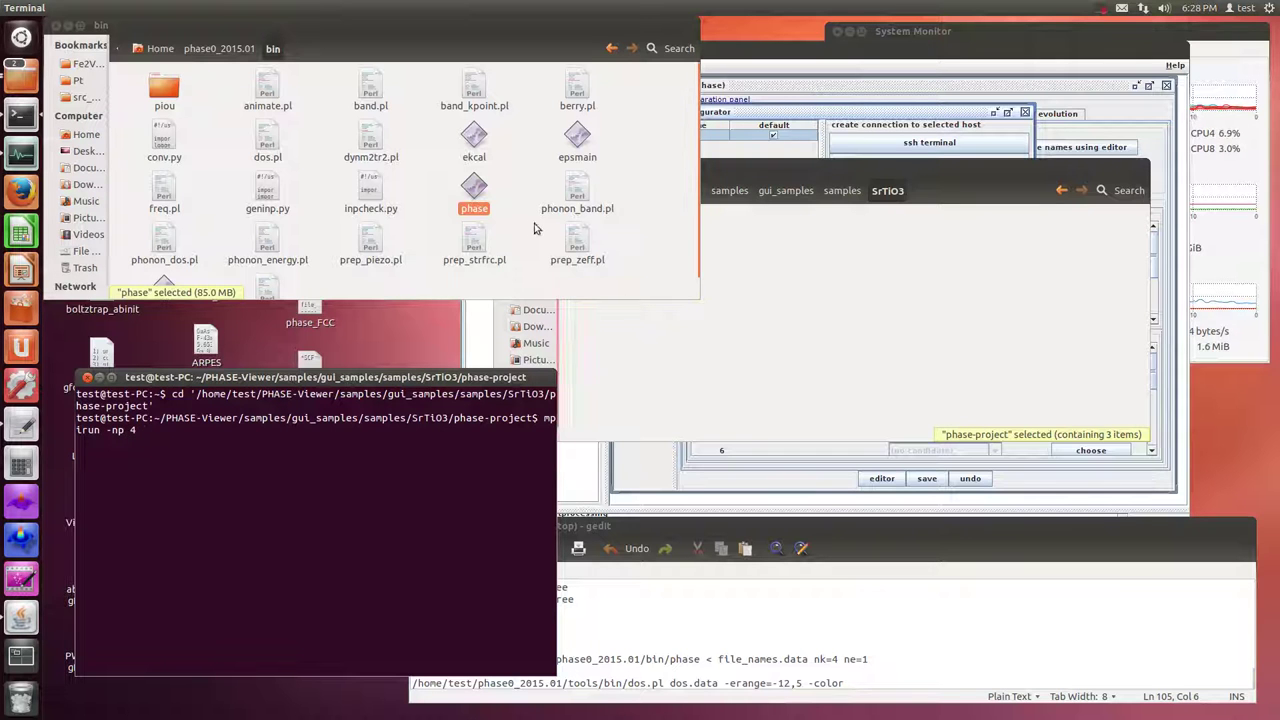
pyautogui.moveTo(474, 188); pyautogui.dragTo(297, 516)
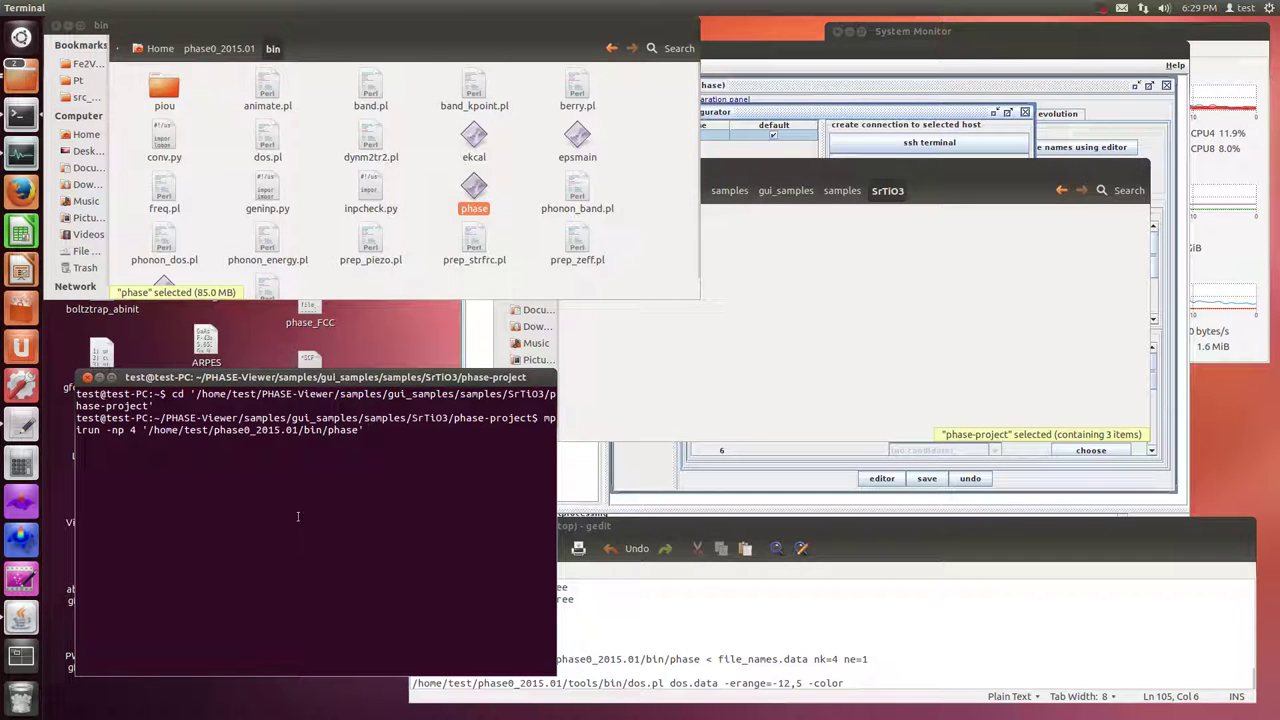
pyautogui.click(720, 354)
pyautogui.doubleClick(610, 230)
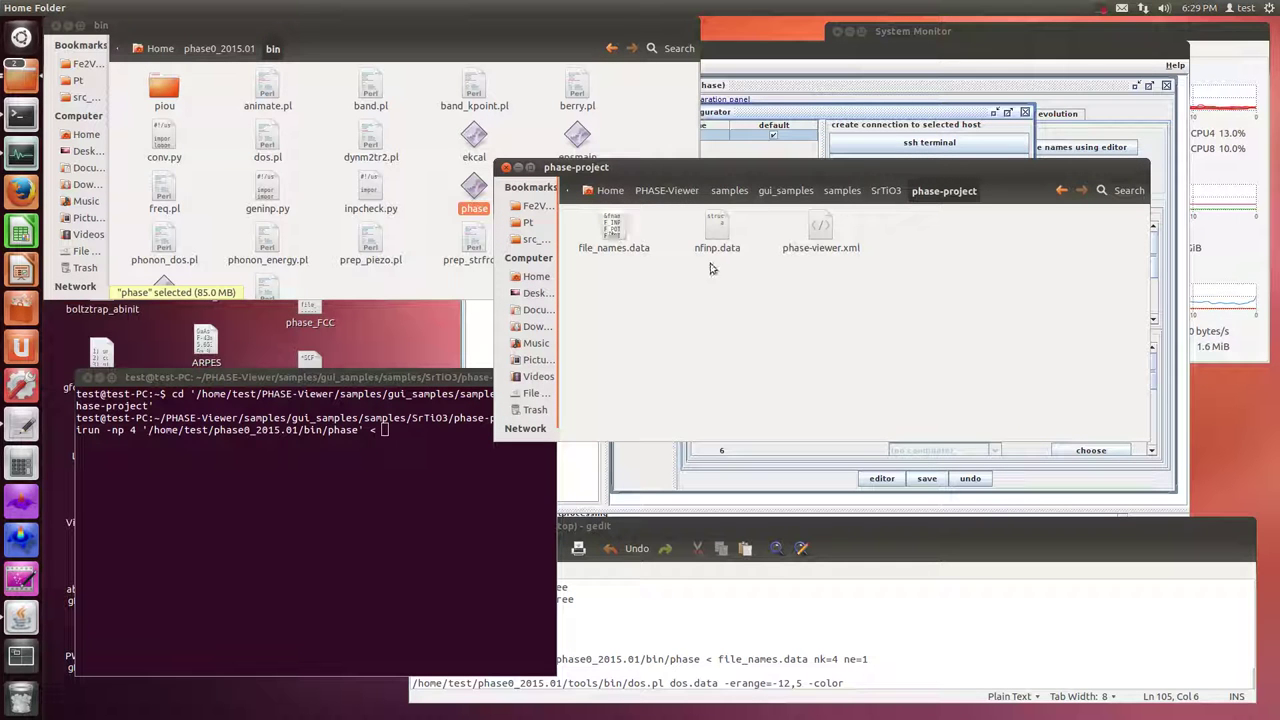
pyautogui.click(613, 232)
pyautogui.moveTo(613, 232); pyautogui.dragTo(383, 543)
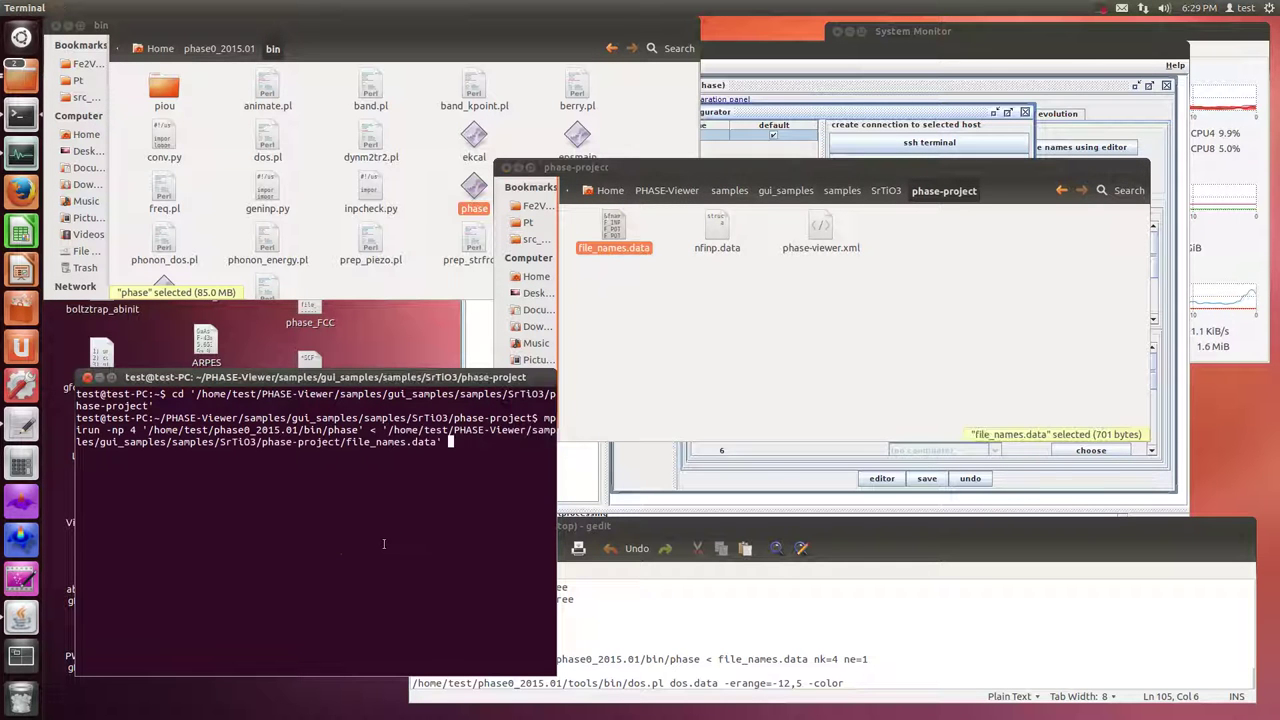
pyautogui.write('nk=4 ne=1')
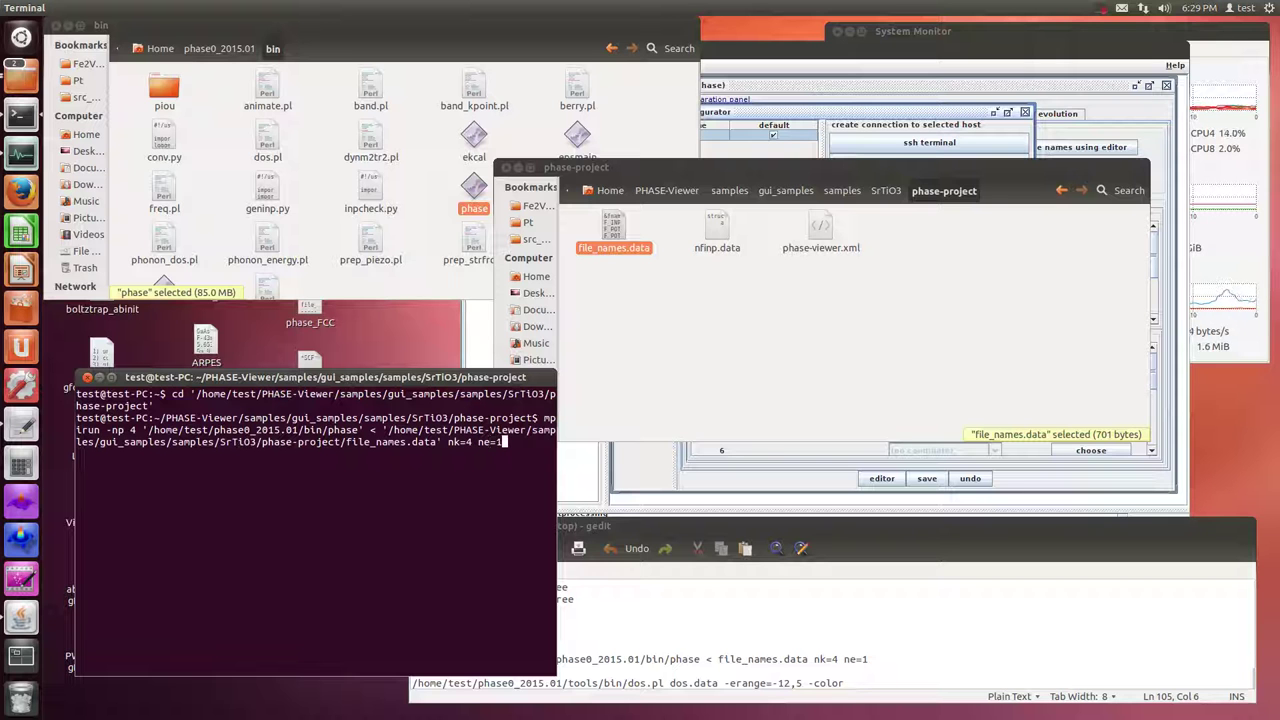
pyautogui.press('Return')
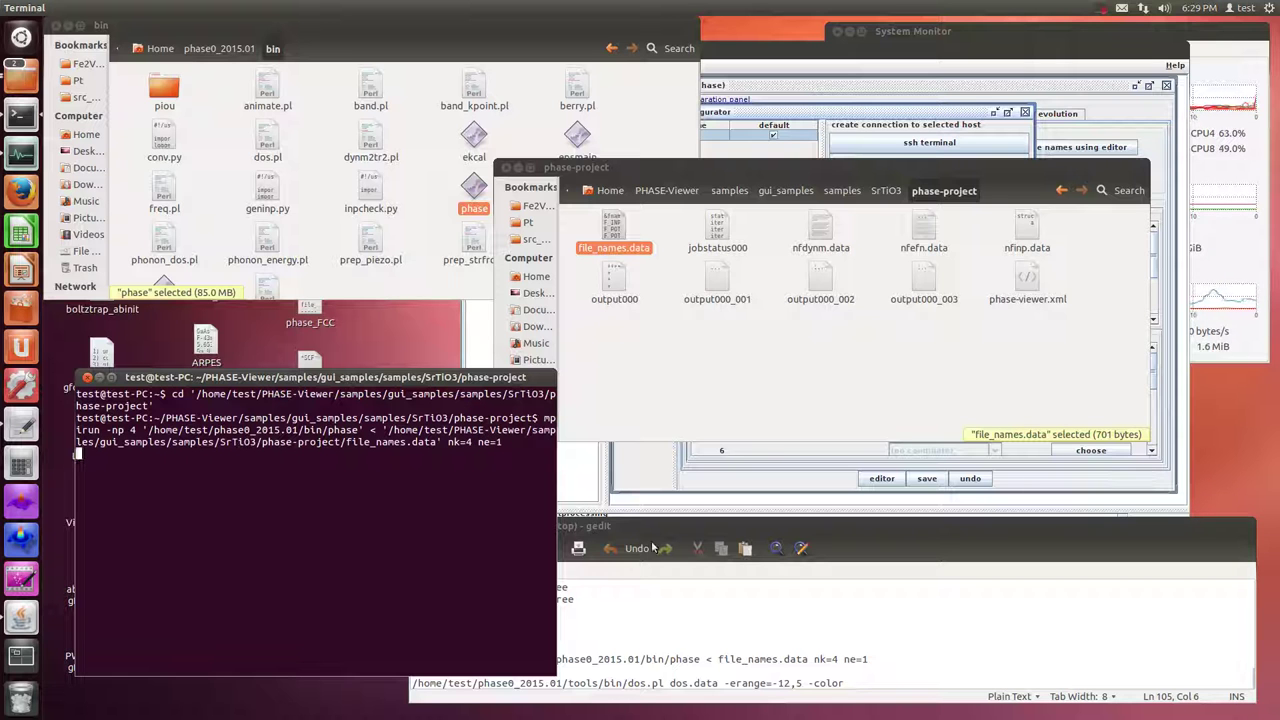
# Switch to System Monitor and examine the process list for the running calculation.
pyautogui.click(562, 634)
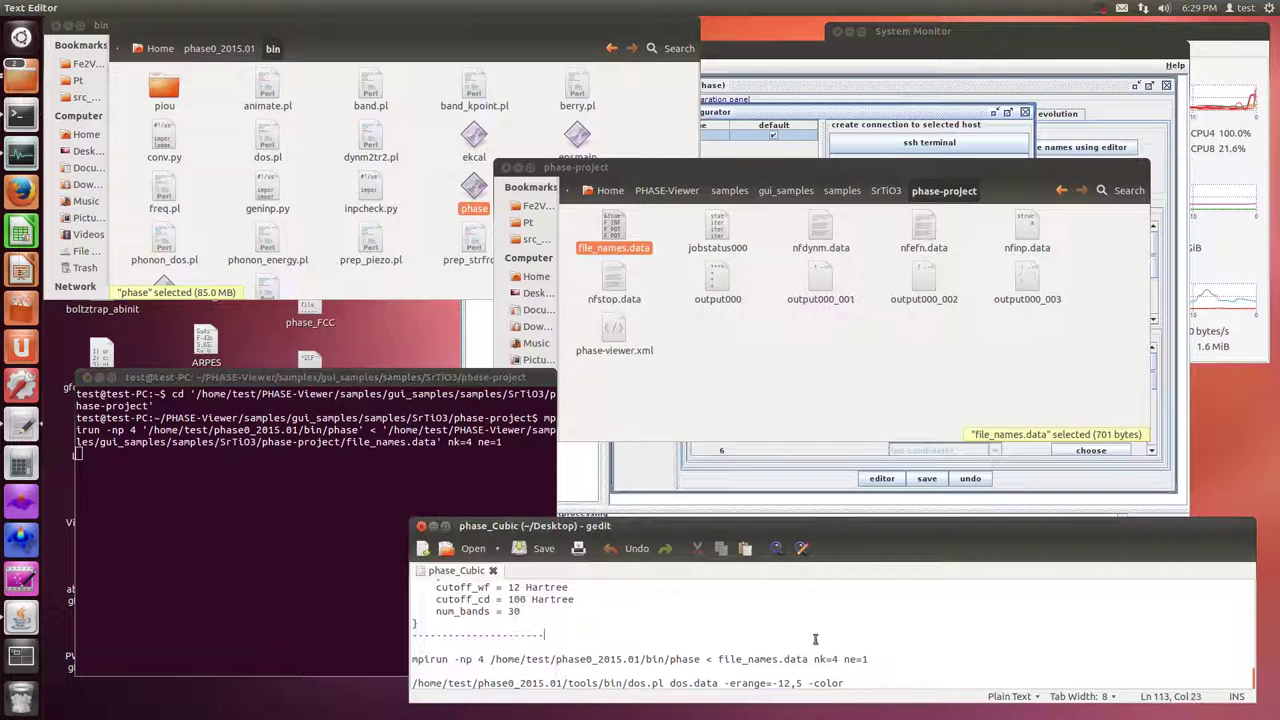
pyautogui.click(1171, 173)
pyautogui.click(905, 50)
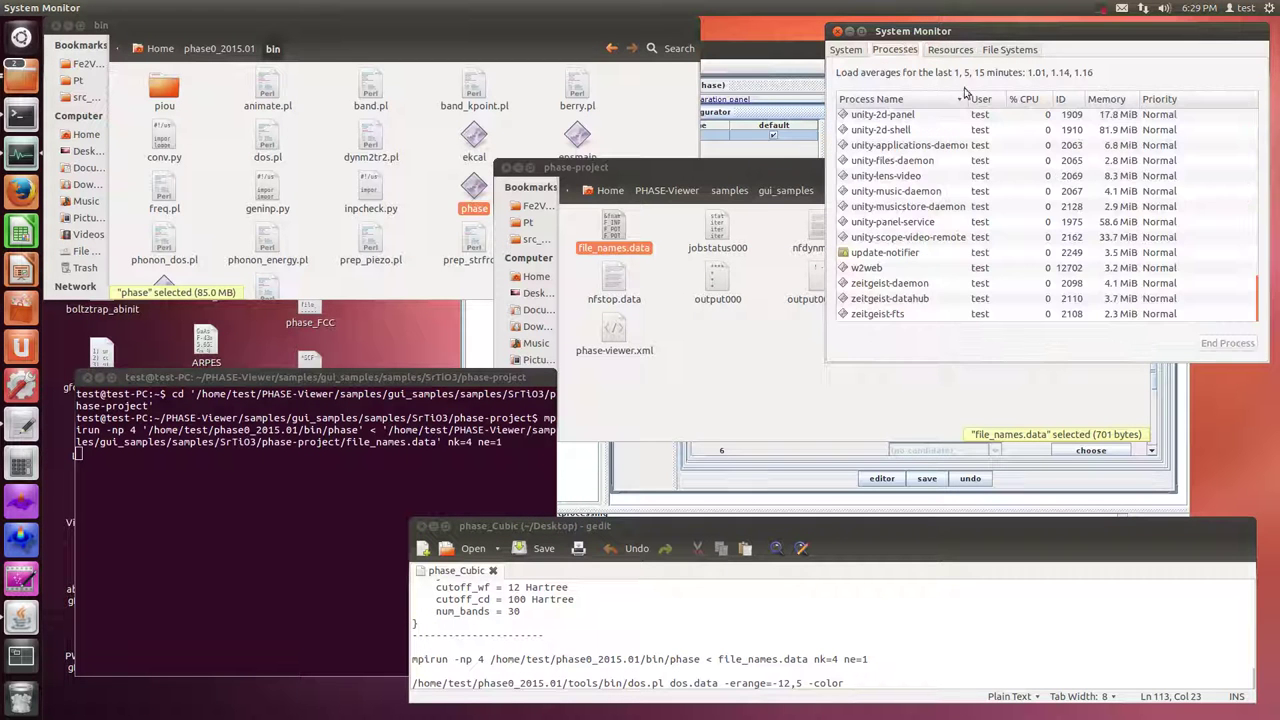
pyautogui.scroll(10, 1060, 190)
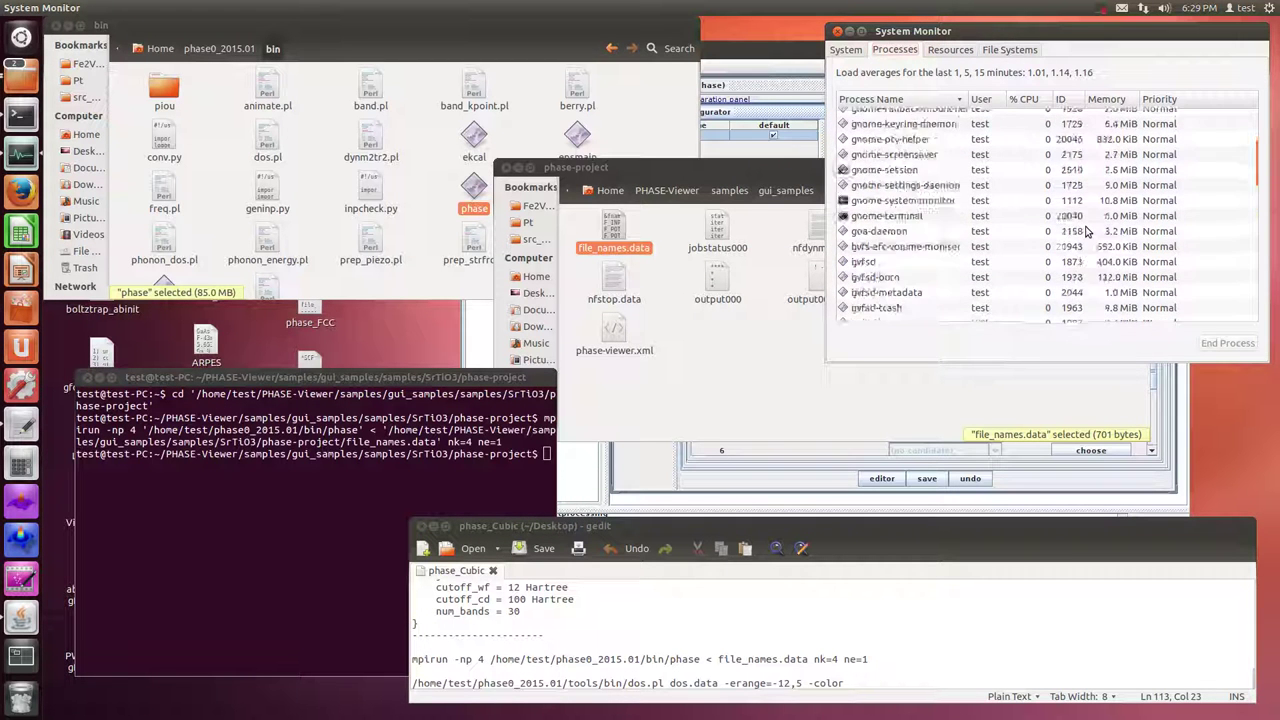
# Scan the rest of the process list and show the CPU, memory and network resource histories.
pyautogui.scroll(3, 1088, 232)
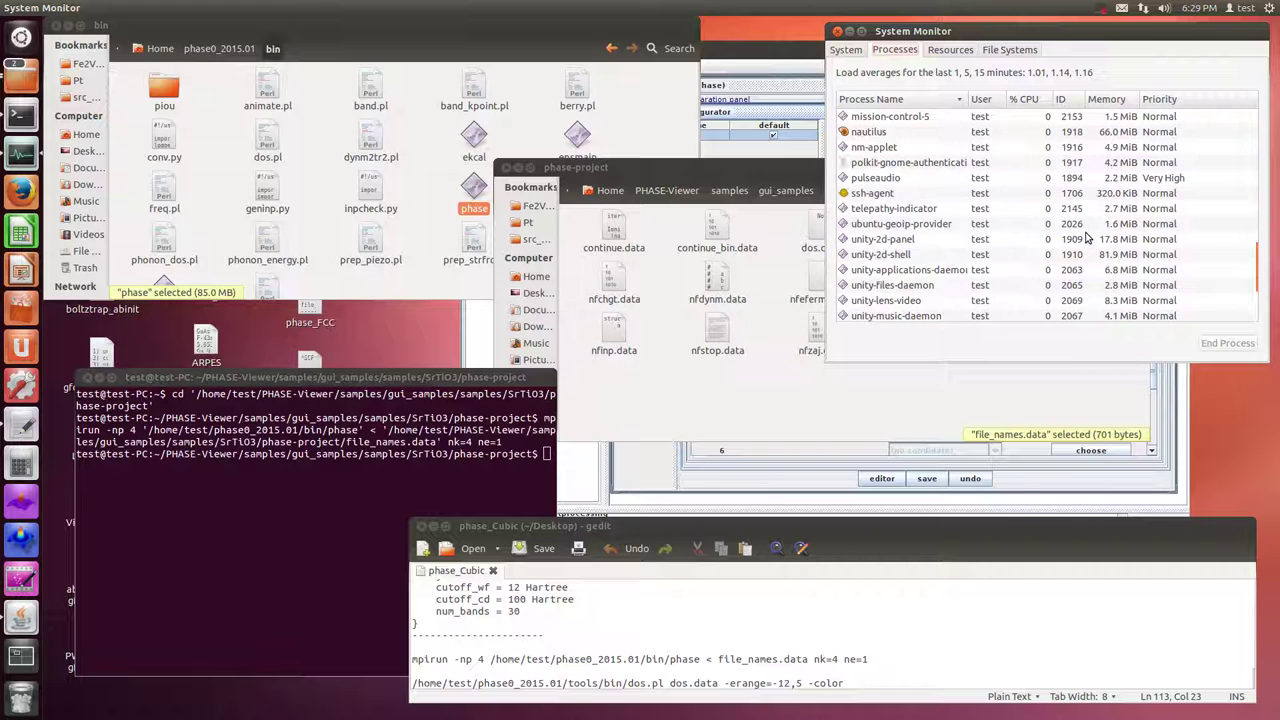
pyautogui.scroll(5, 1088, 236)
pyautogui.click(949, 50)
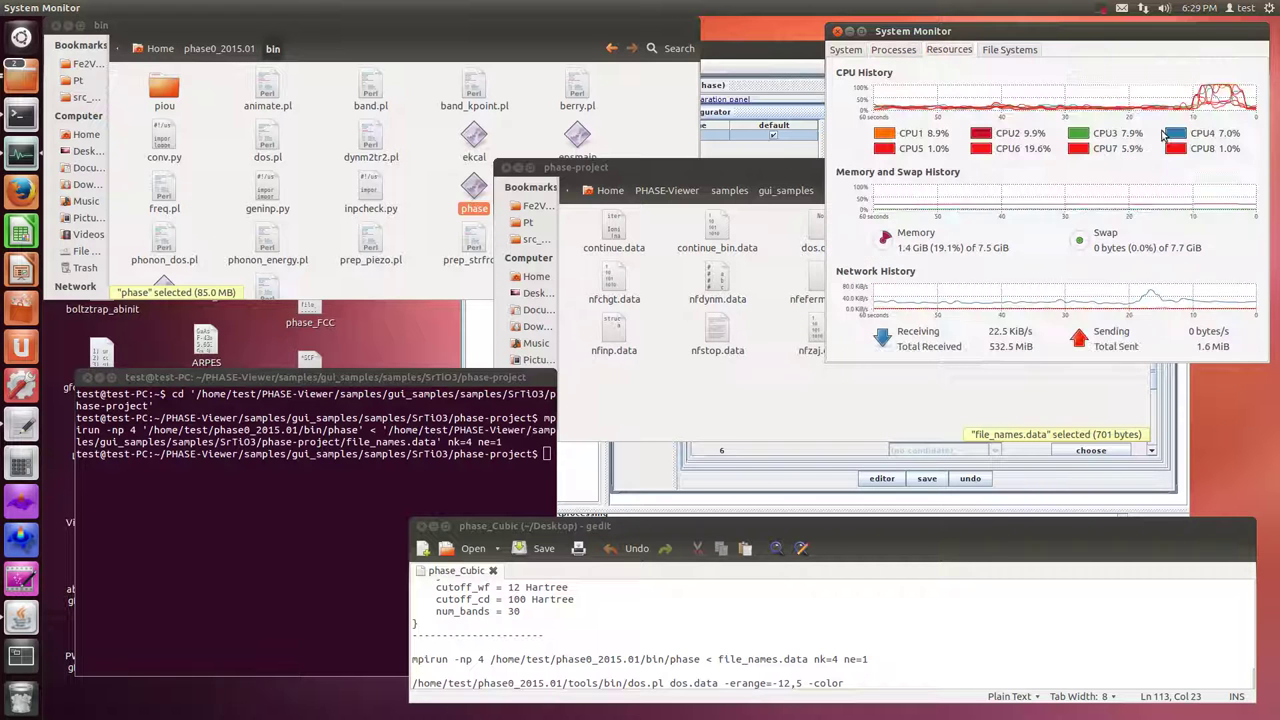
# Highlight the dos.pl command line at the end of the phase_Cubic notes.
pyautogui.click(329, 490)
pyautogui.click(708, 591)
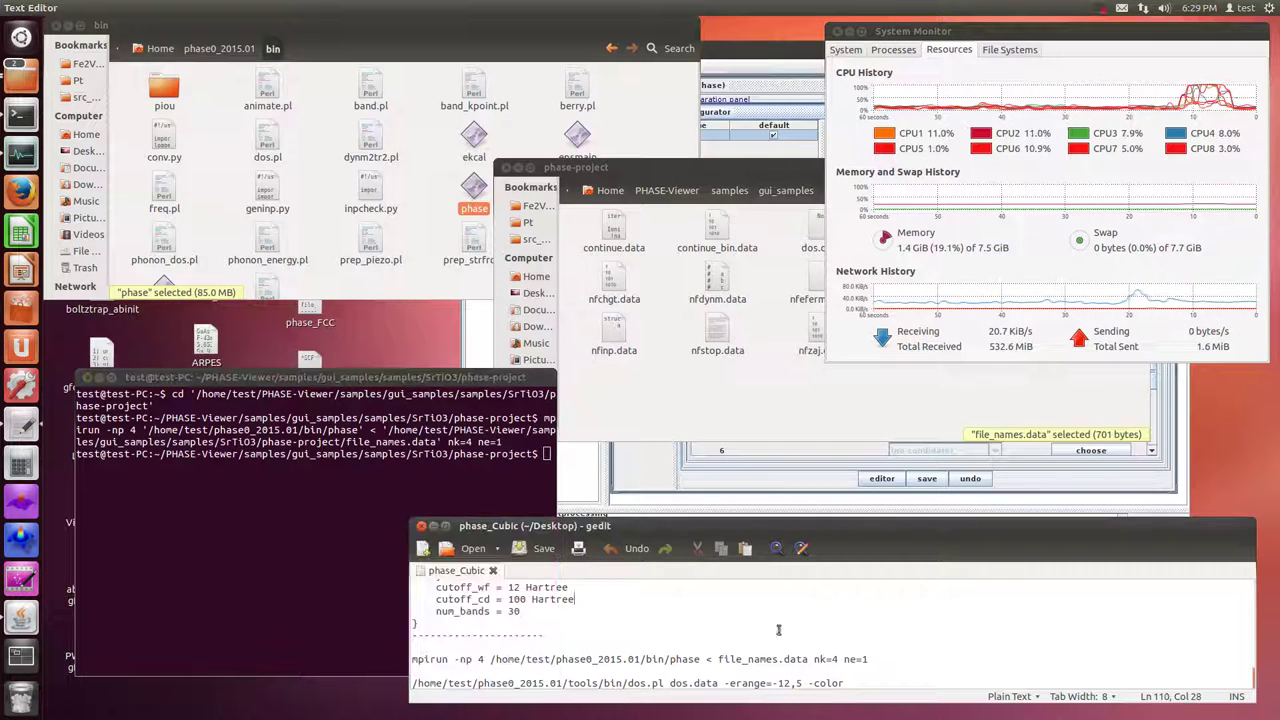
pyautogui.tripleClick(867, 683)
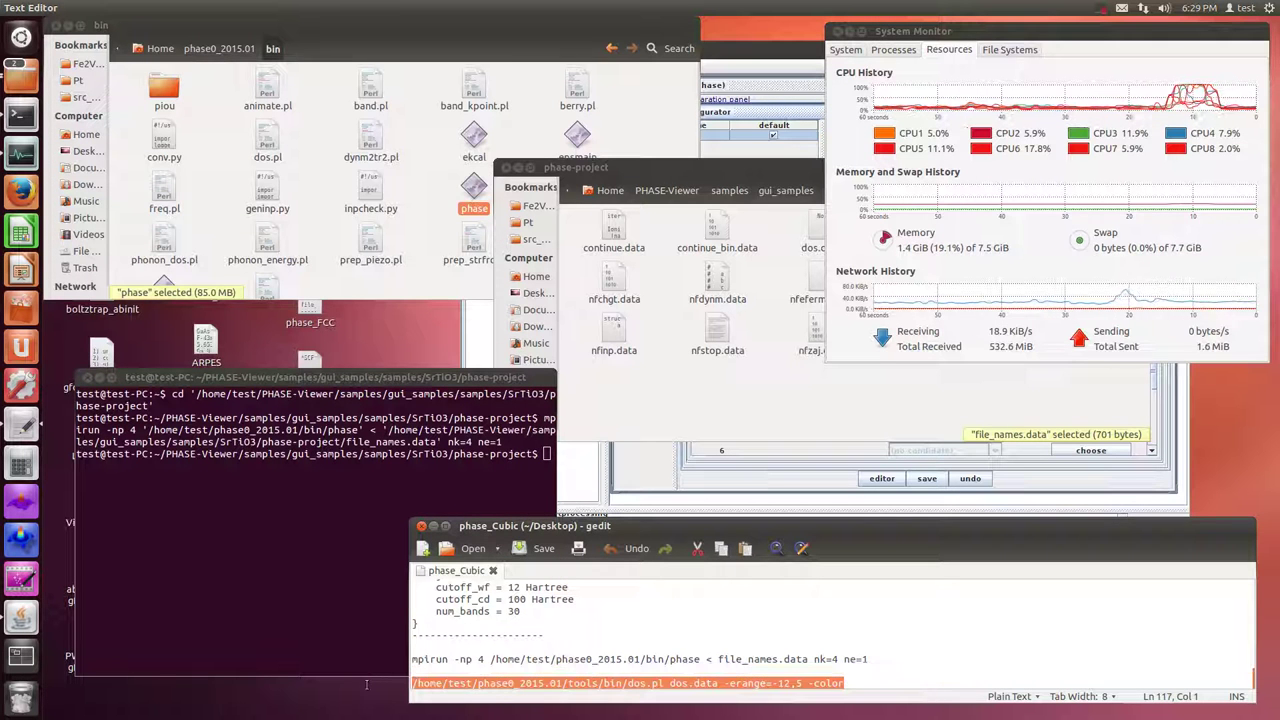
# Browse the file manager window showing phase0_2015.01/bin to the phase0_2015.01/tools/bin folder.
pyautogui.click(318, 218)
pyautogui.hotkey('alt', 'Up')
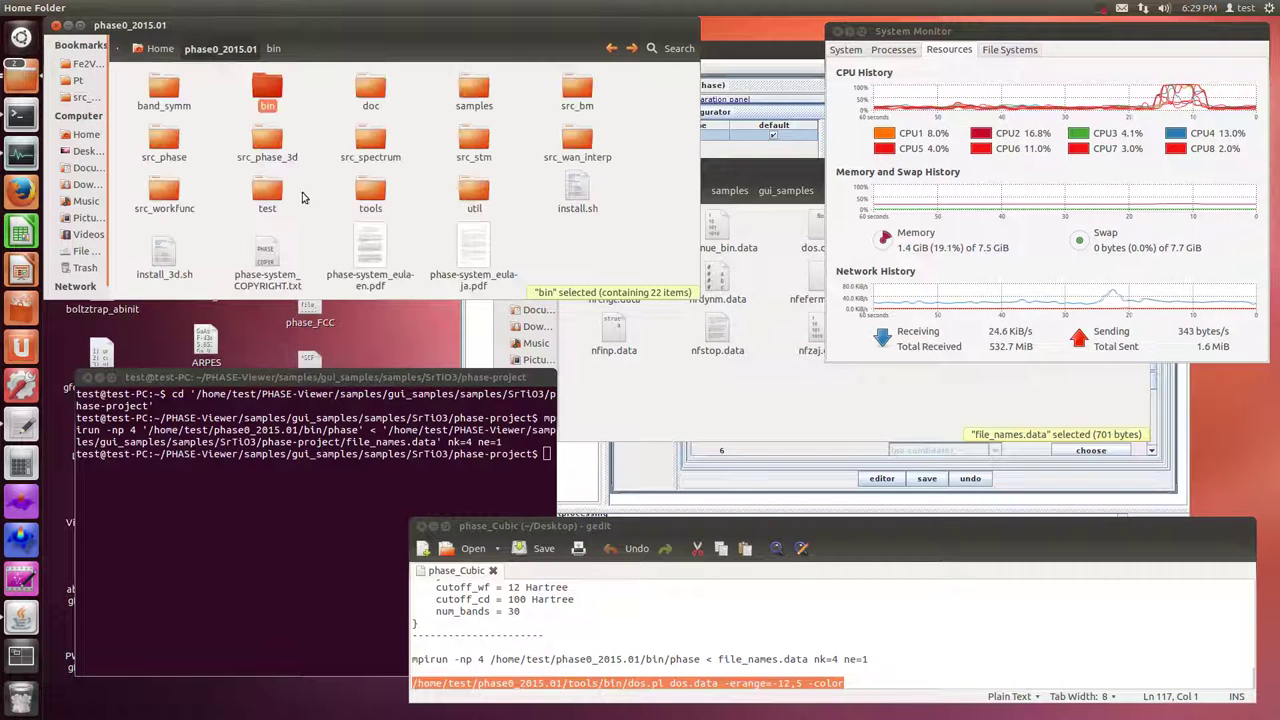
pyautogui.click(368, 191)
pyautogui.doubleClick(372, 195)
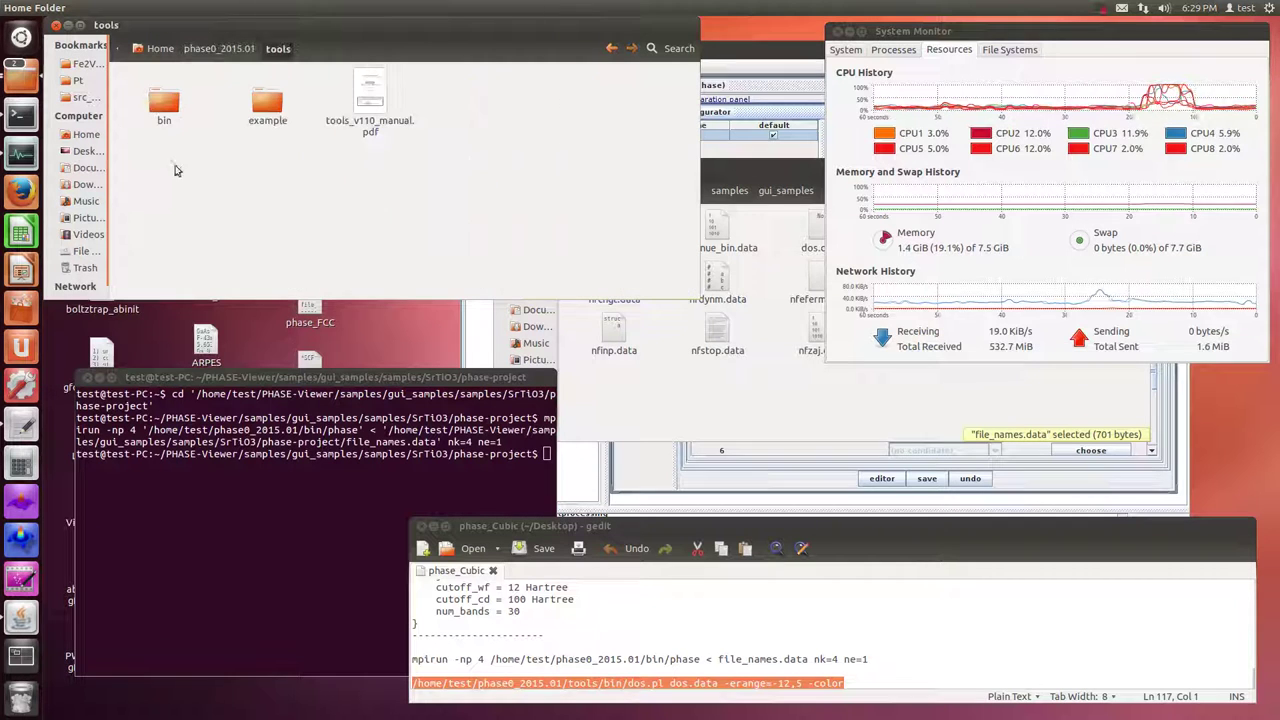
pyautogui.doubleClick(164, 106)
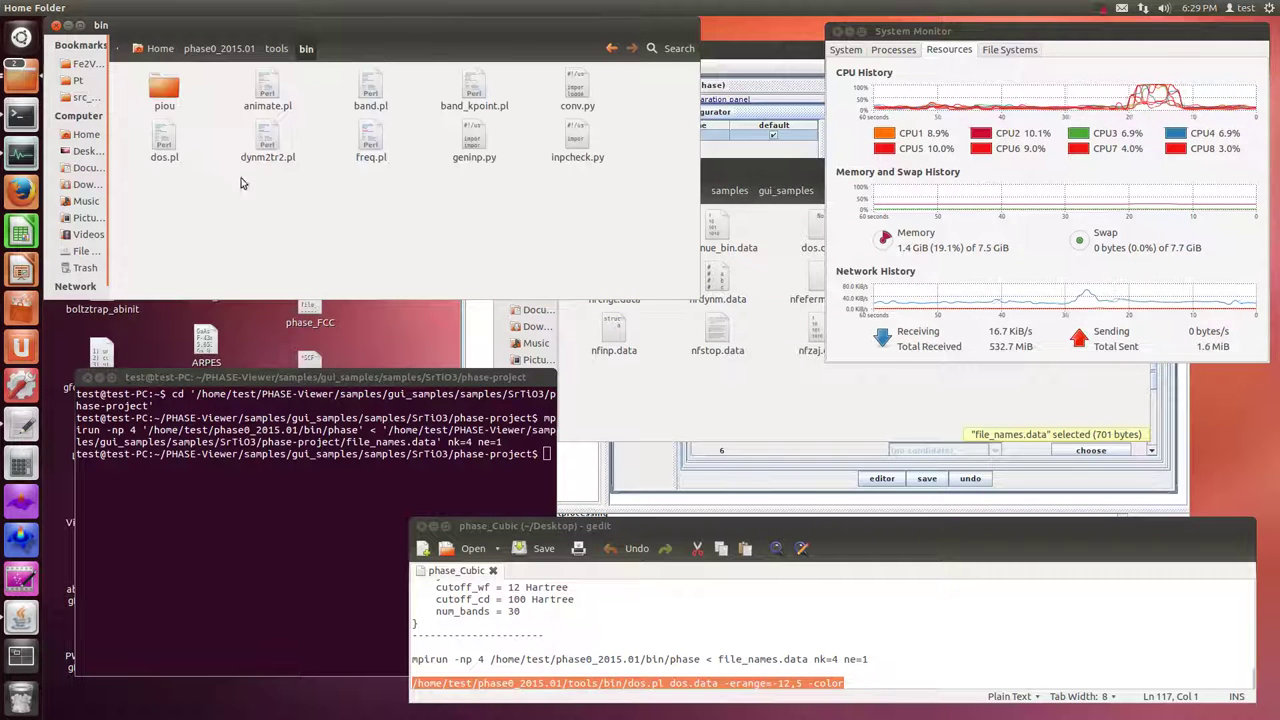
# Insert the path of dos.pl from tools/bin at the Terminal prompt and check its arguments in the phase_Cubic notes.
pyautogui.moveTo(164, 138); pyautogui.dragTo(315, 470)
pyautogui.click(413, 585)
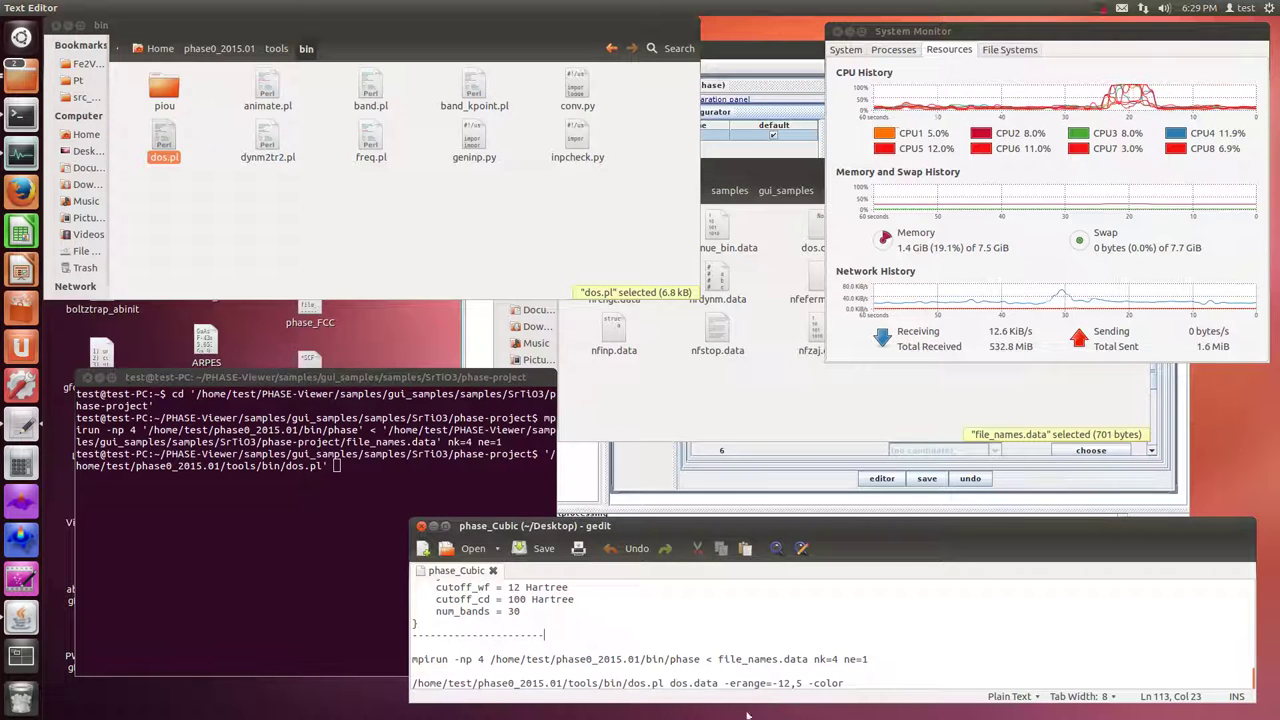
pyautogui.click(395, 590)
# Run dos.pl on dos.data with -erange=-7,7 and -color, and open density_of_states.eps from the phase-project folder.
pyautogui.moveTo(820, 230); pyautogui.dragTo(354, 529)
pyautogui.click(354, 529)
pyautogui.write('dos.data -erange=-7,7 -color')
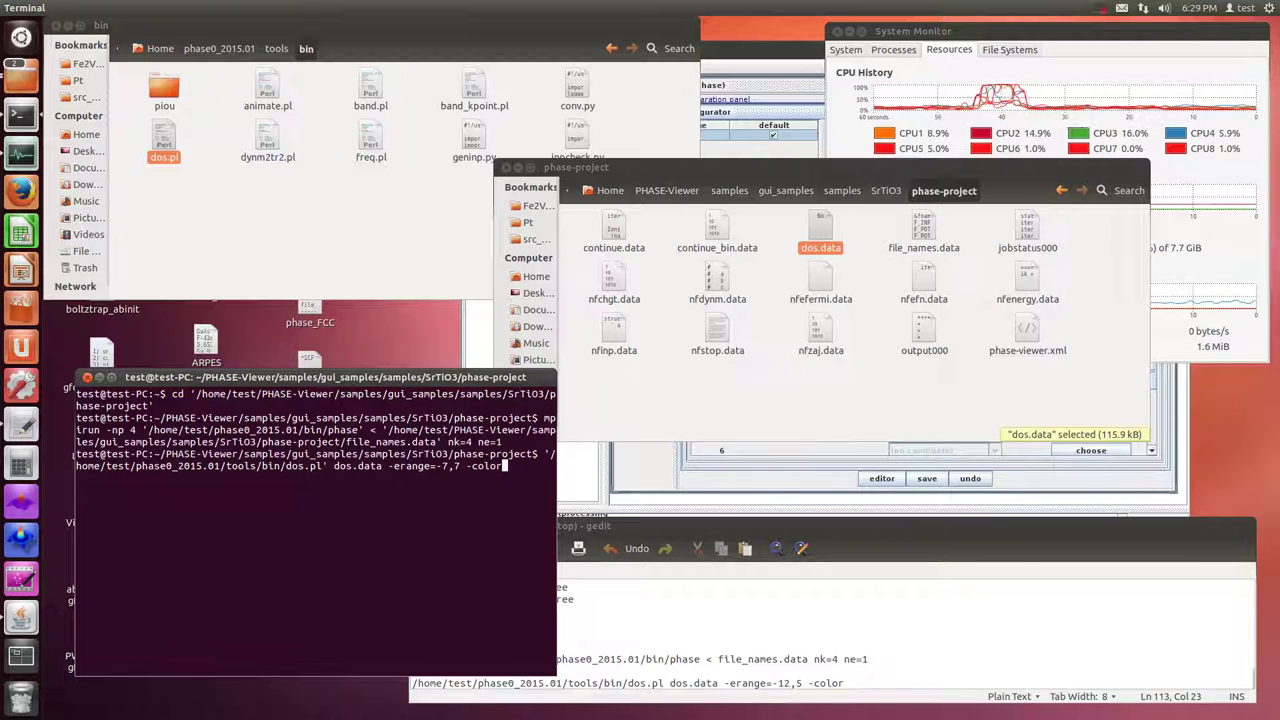
pyautogui.press('Return')
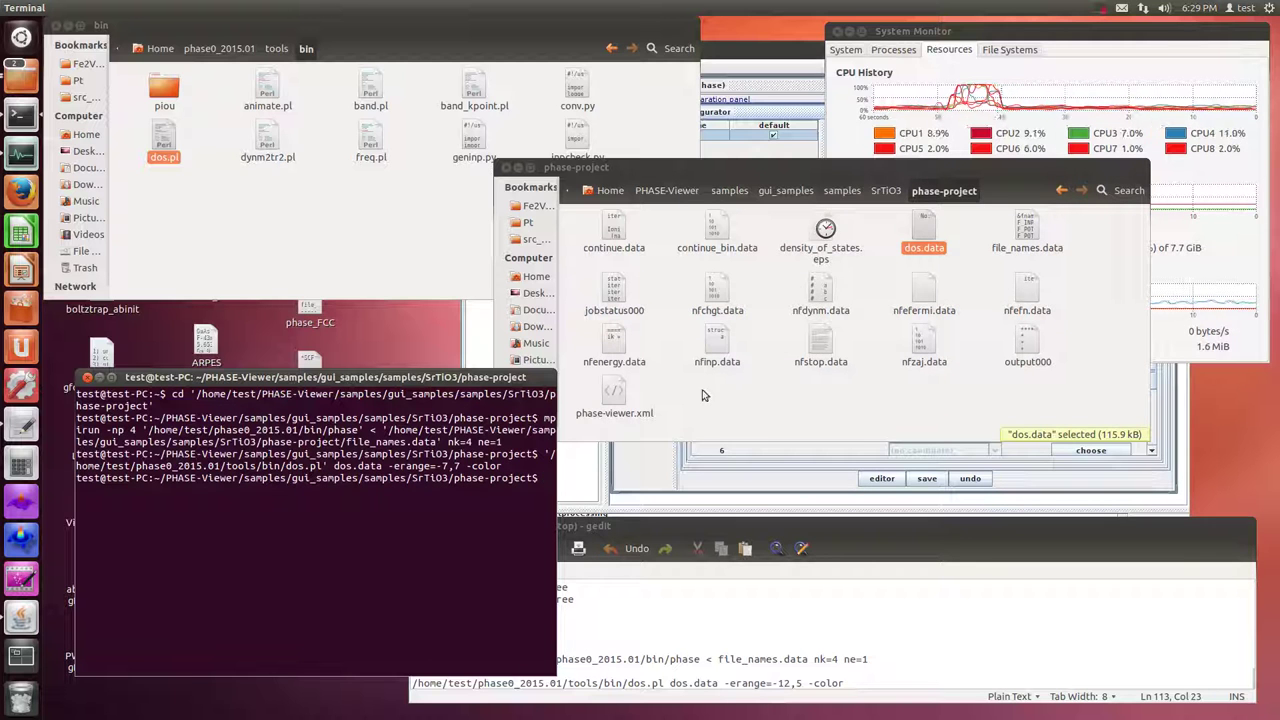
pyautogui.click(813, 228)
pyautogui.doubleClick(827, 233)
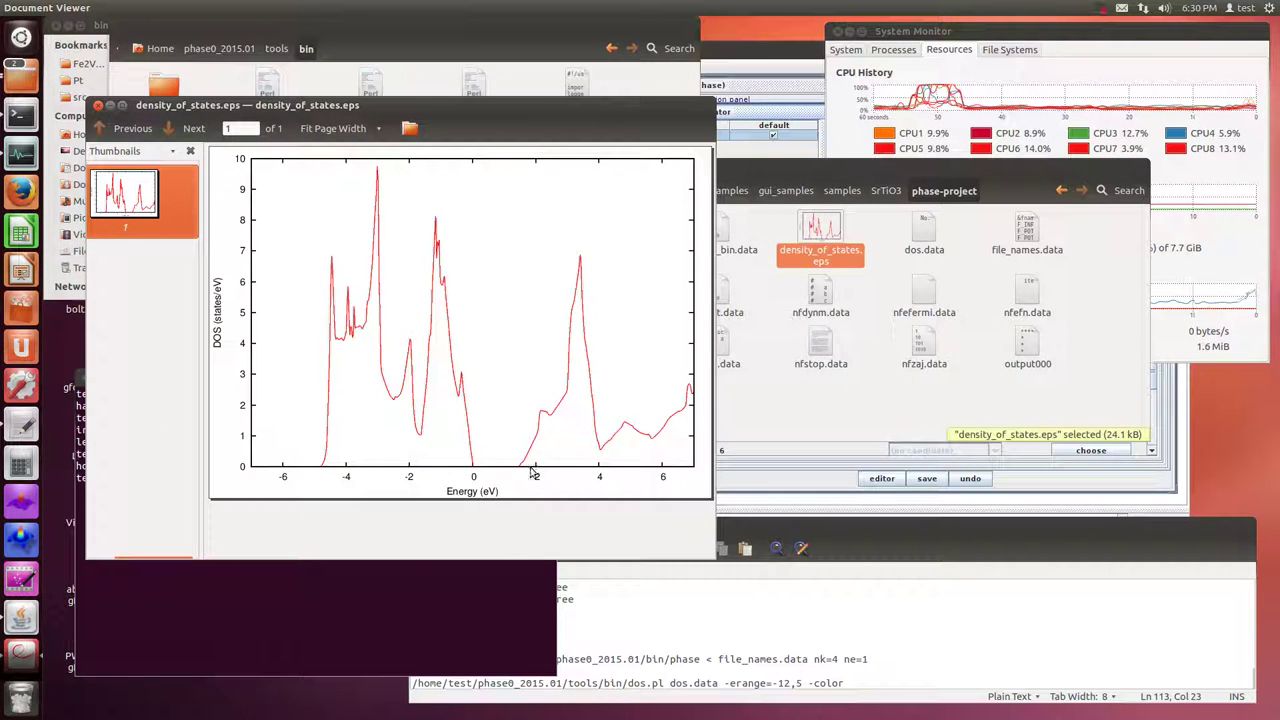
# Recall the last dos.pl command in the Terminal and set the upper limit of its energy range to 10.
pyautogui.hotkey('alt', 'Tab')
pyautogui.press('Up')
pyautogui.press('Left')
pyautogui.press('Left')
pyautogui.press('Left')
pyautogui.press('Left')
pyautogui.press('Left')
pyautogui.press('Left')
pyautogui.press('Left')
pyautogui.press('Left')
pyautogui.press('Delete')
pyautogui.write('10')
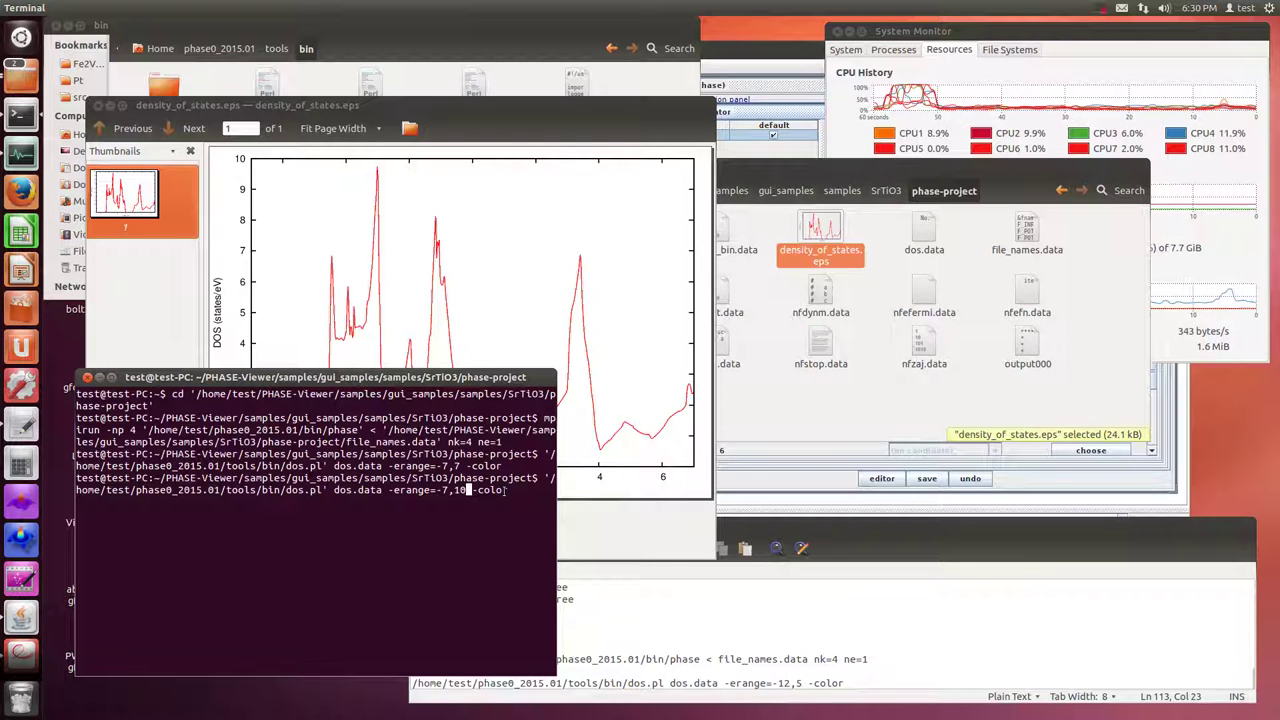
# Set the lower limit of the energy range to -6, rerun dos.pl and show the density_of_states.eps plot.
pyautogui.hotkey('alt', 'Tab')
pyautogui.hotkey('alt', 'Tab')
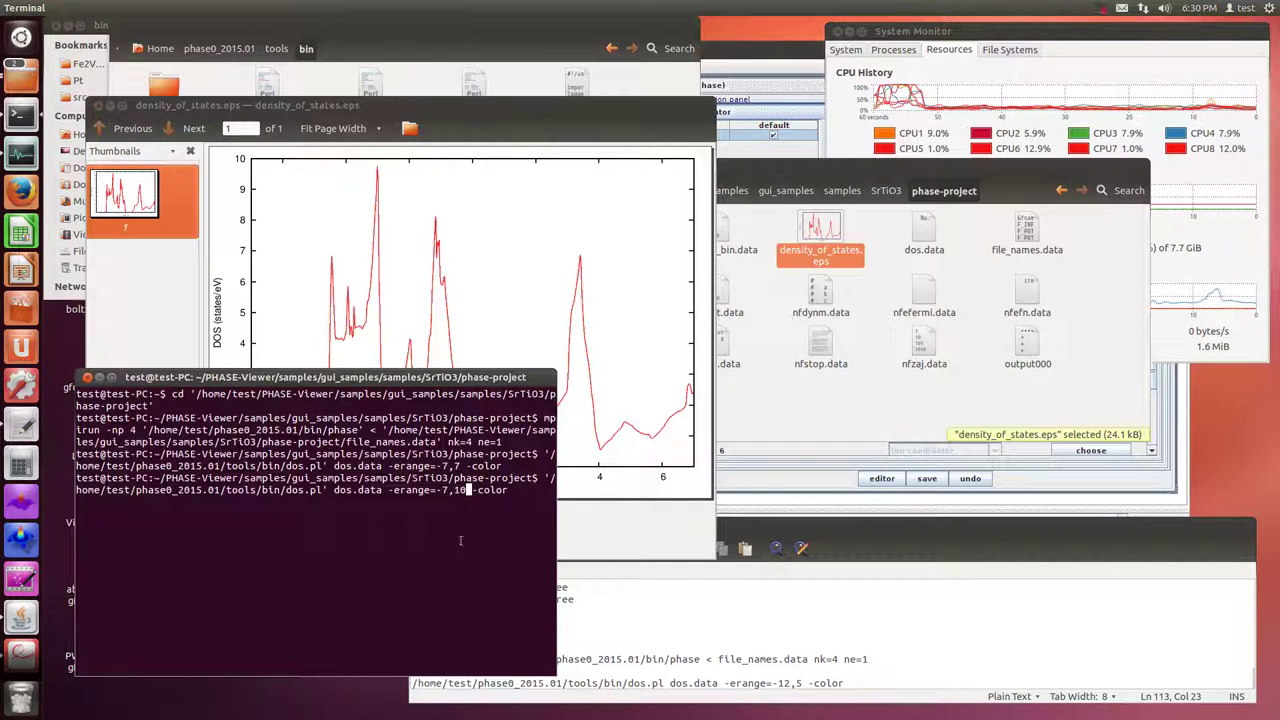
pyautogui.press('Delete')
pyautogui.write('6')
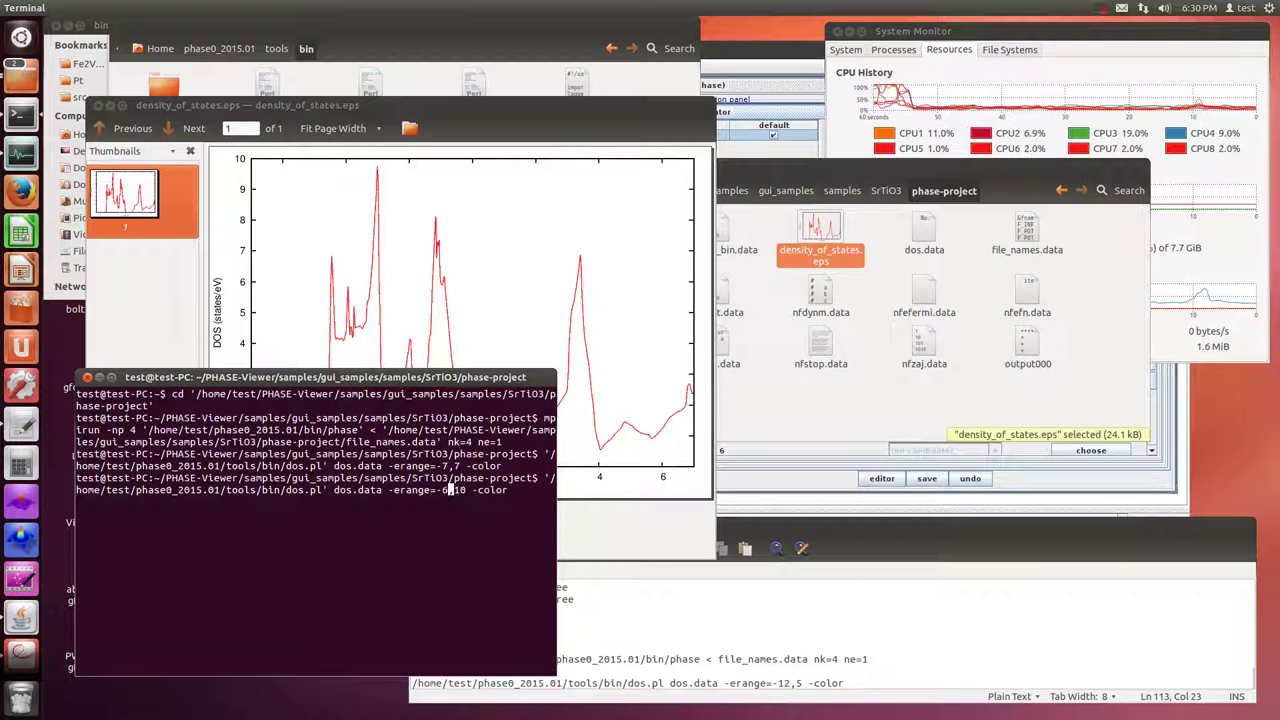
pyautogui.press('Return')
pyautogui.click(511, 259)
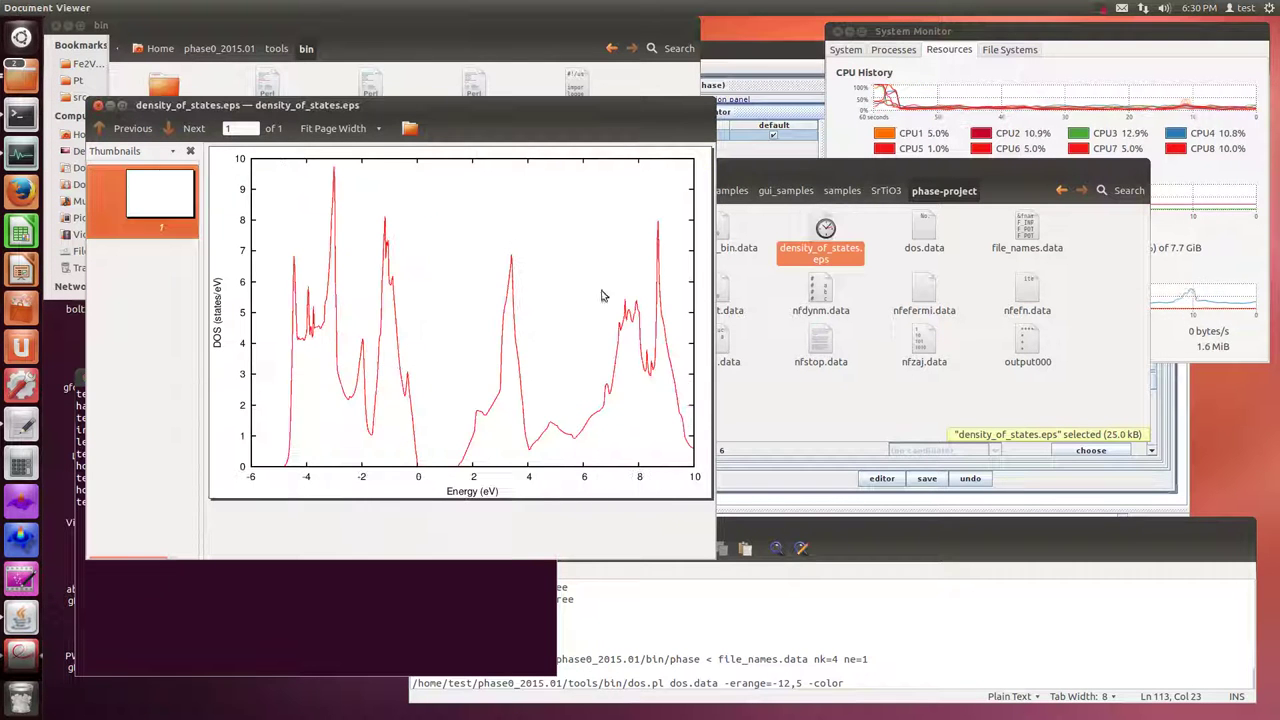